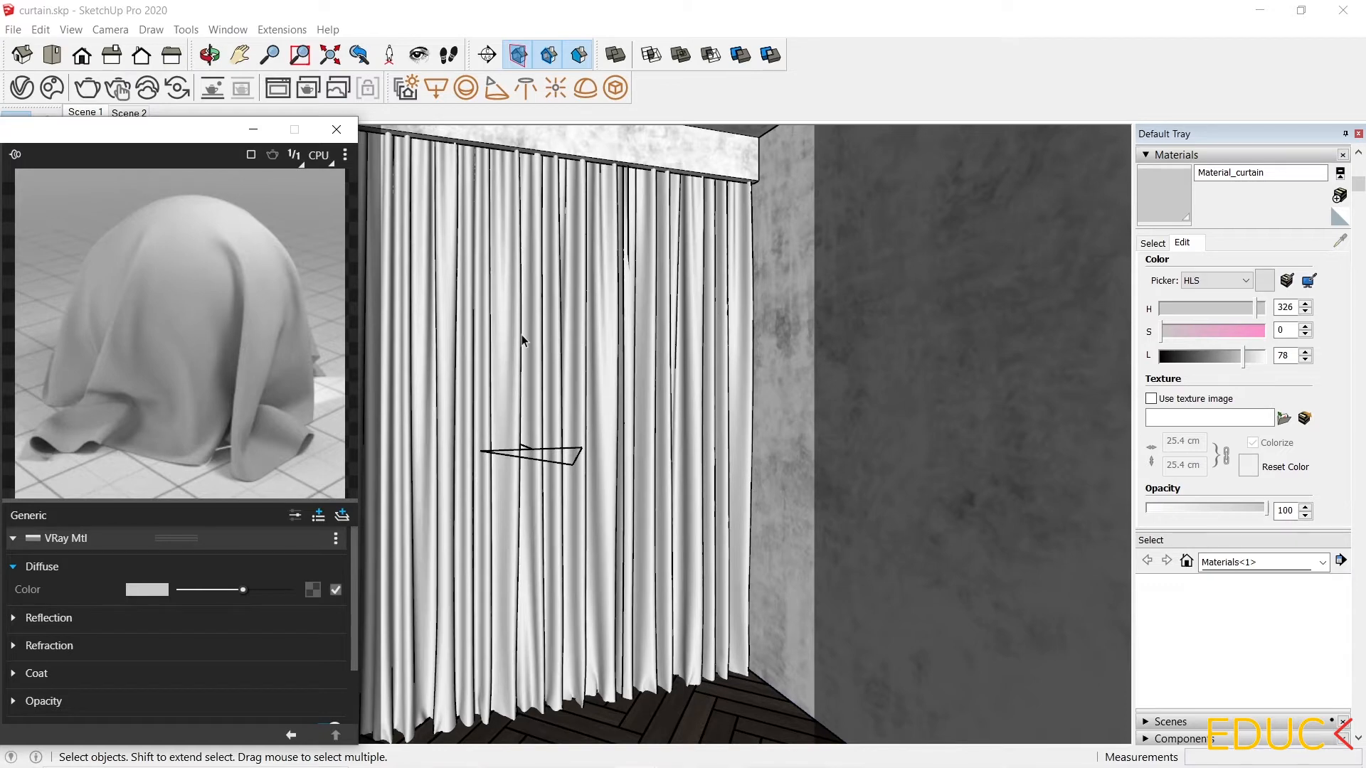
Render the scene and inspect the plain grey curtain in the rendered image
{"action": "left_click", "coordinate": [87, 89]}
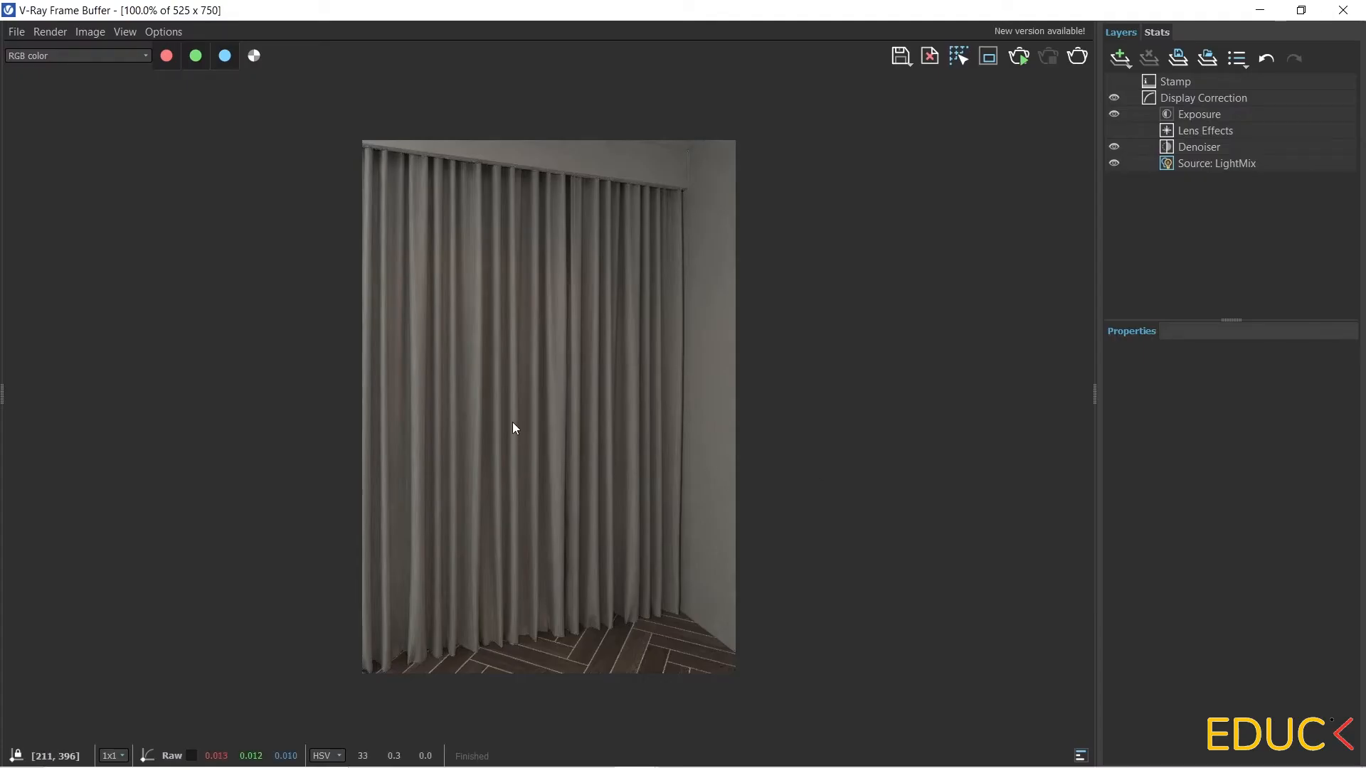
{"action": "scroll", "coordinate": [498, 418], "scroll_direction": "up", "scroll_amount": 2}
{"action": "scroll", "coordinate": [454, 412], "scroll_direction": "down", "scroll_amount": 2}
{"action": "left_click", "coordinate": [1259, 11]}
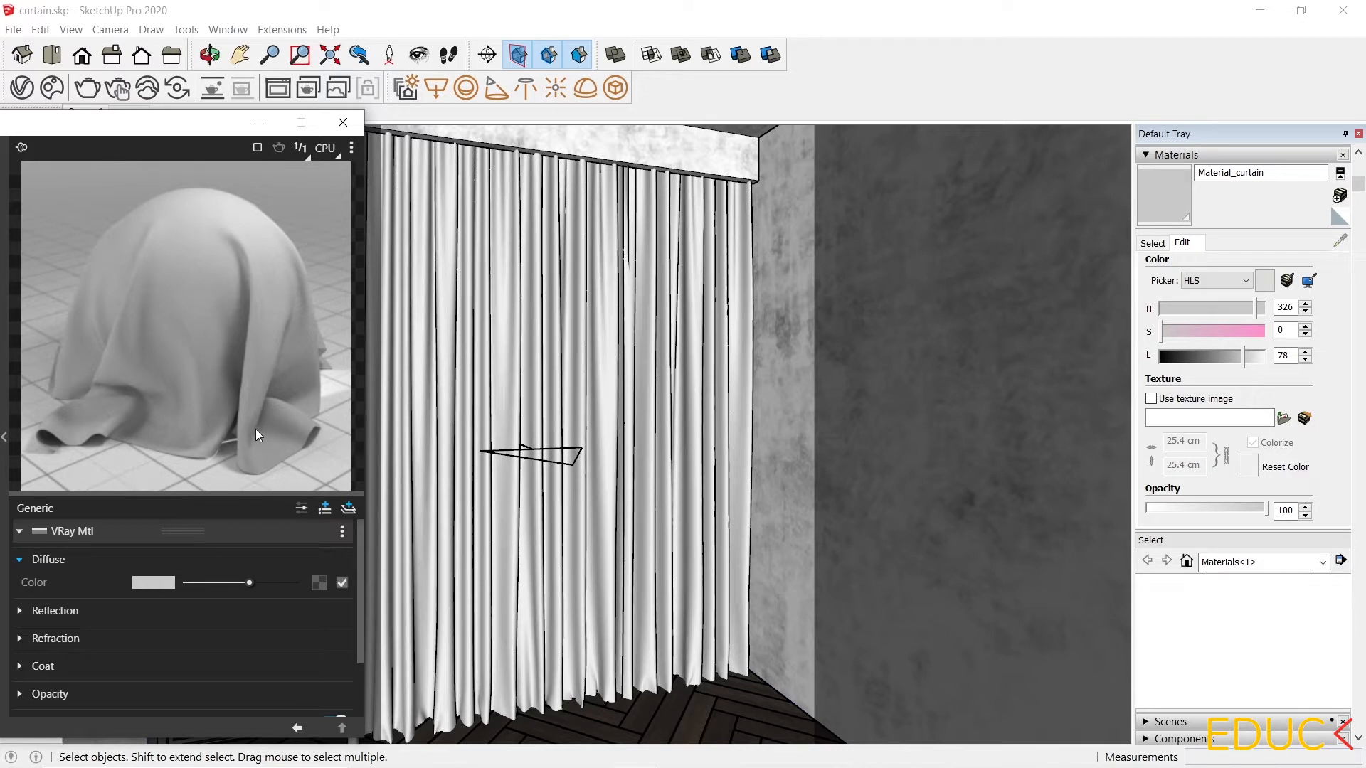
Add a Falloff texture to the curtain material's diffuse color and set its Color A to pure red (255, 0, 0)
{"action": "left_click", "coordinate": [320, 583]}
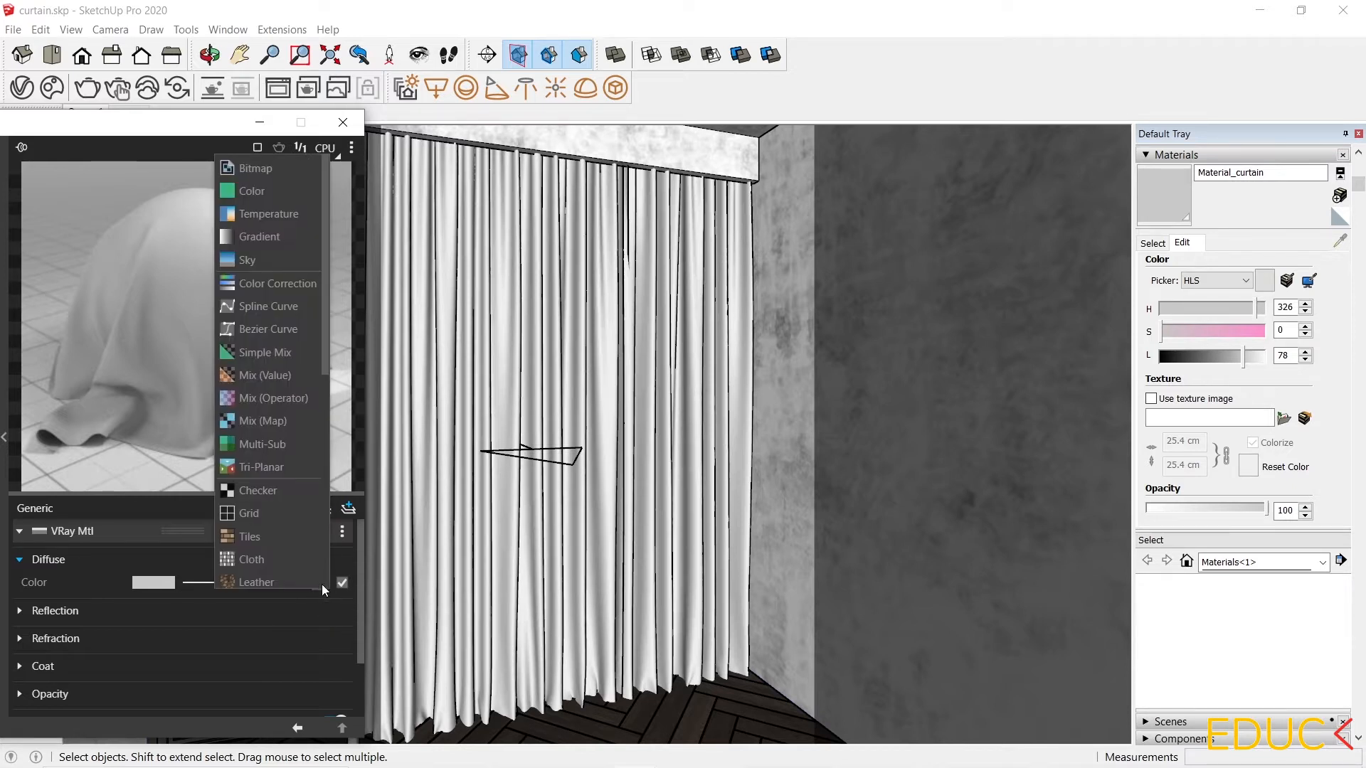
{"action": "scroll", "coordinate": [279, 439], "scroll_direction": "down", "scroll_amount": 6}
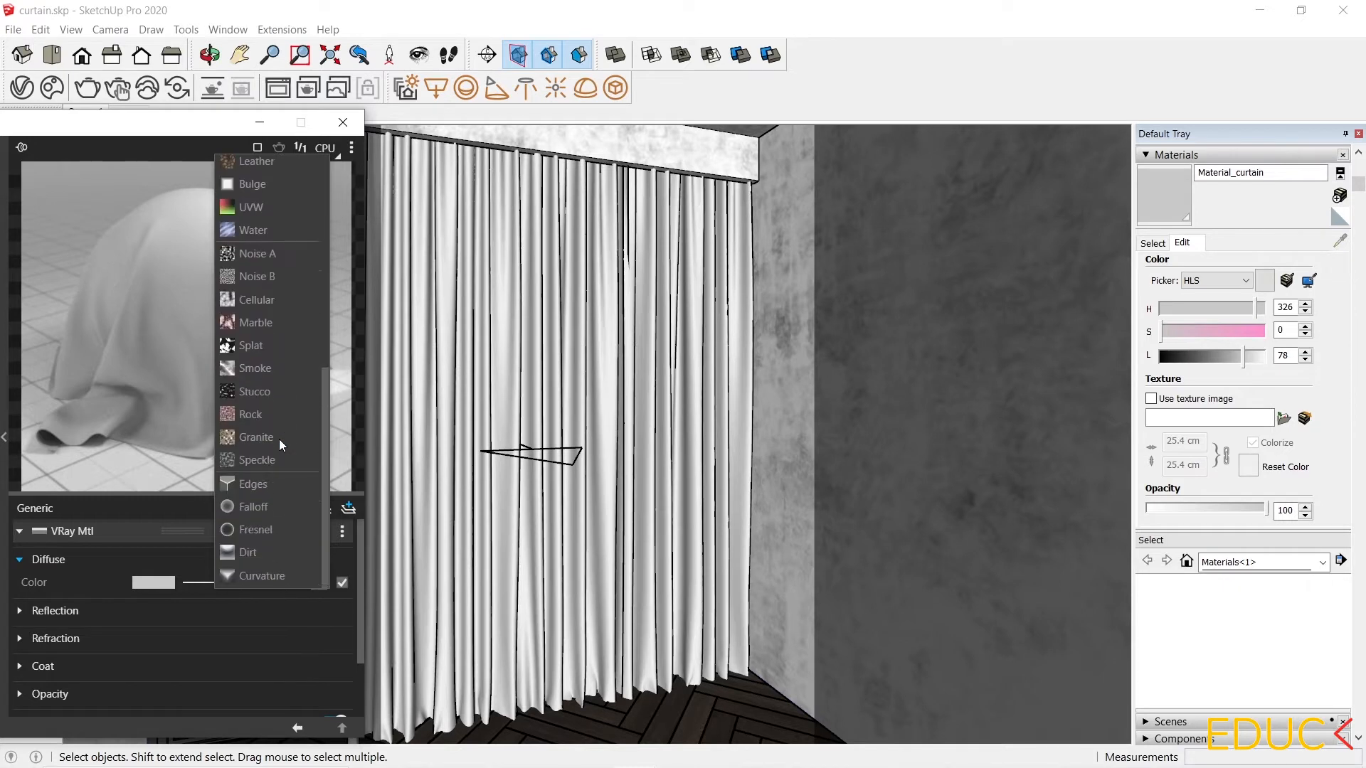
{"action": "left_click", "coordinate": [284, 506]}
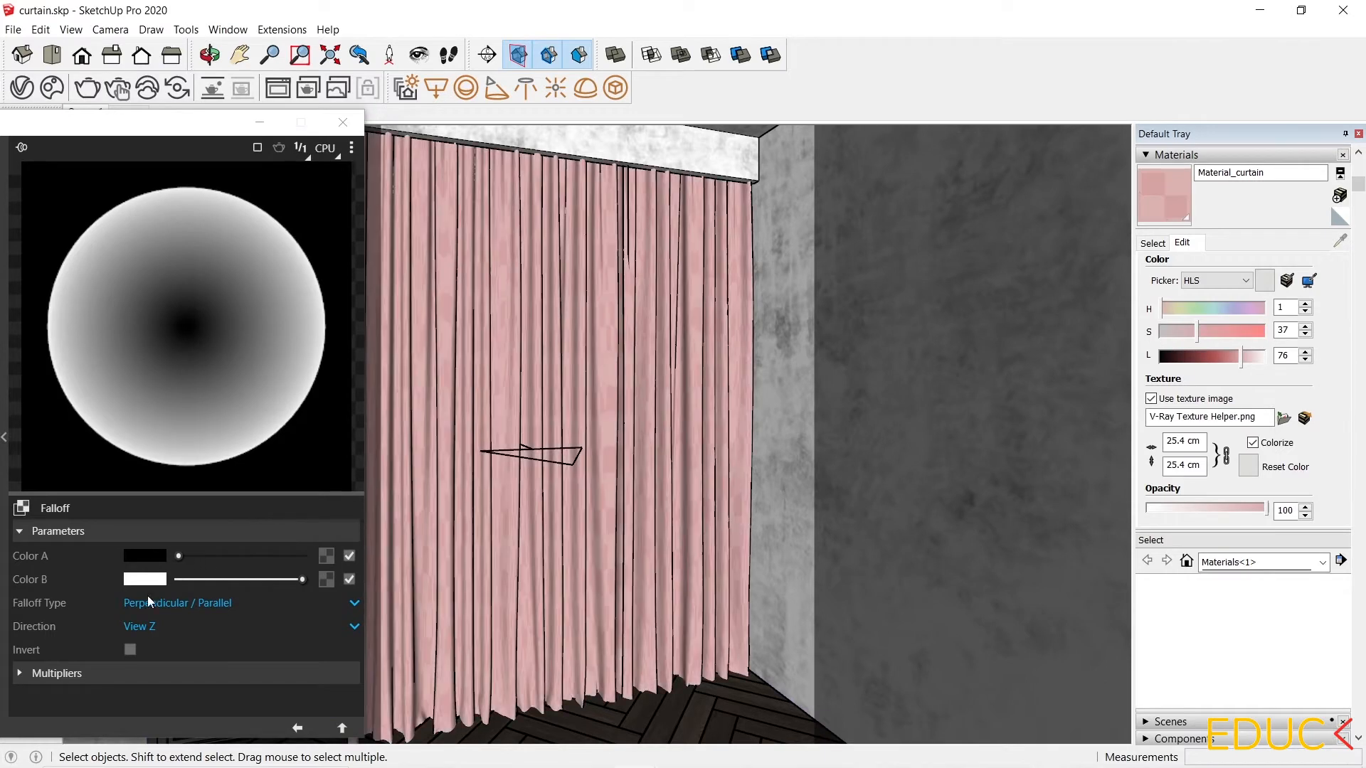
{"action": "left_click", "coordinate": [151, 557]}
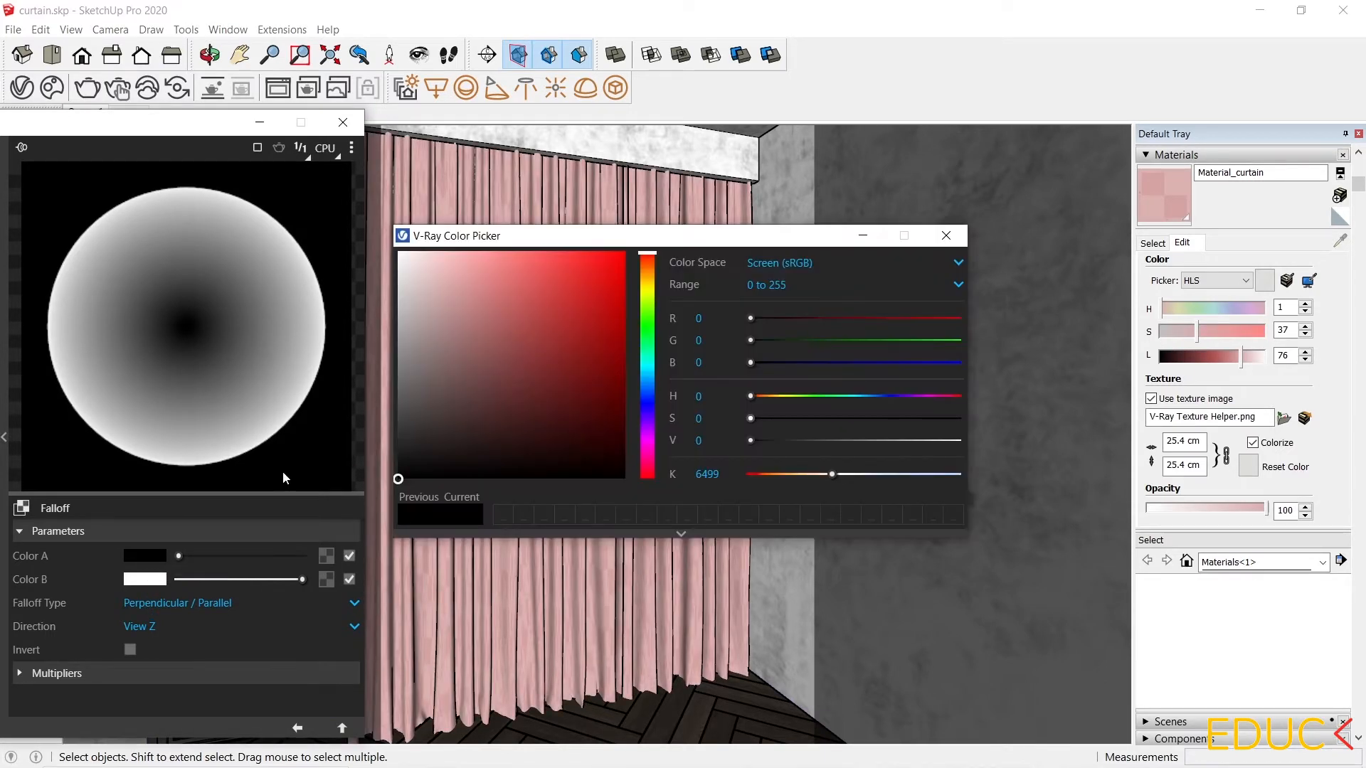
{"action": "left_click", "coordinate": [548, 299]}
{"action": "left_click_drag", "start_coordinate": [548, 299], "coordinate": [763, 202]}
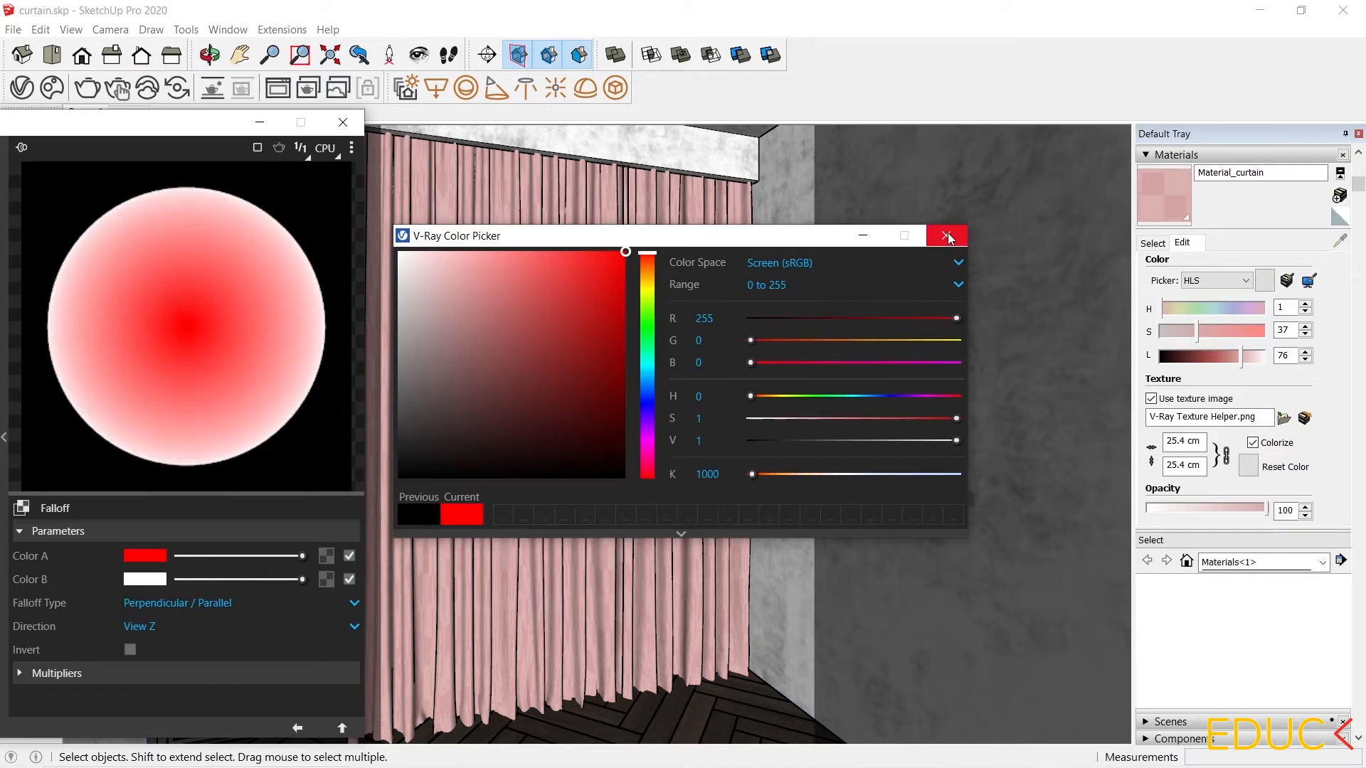
{"action": "left_click", "coordinate": [945, 237]}
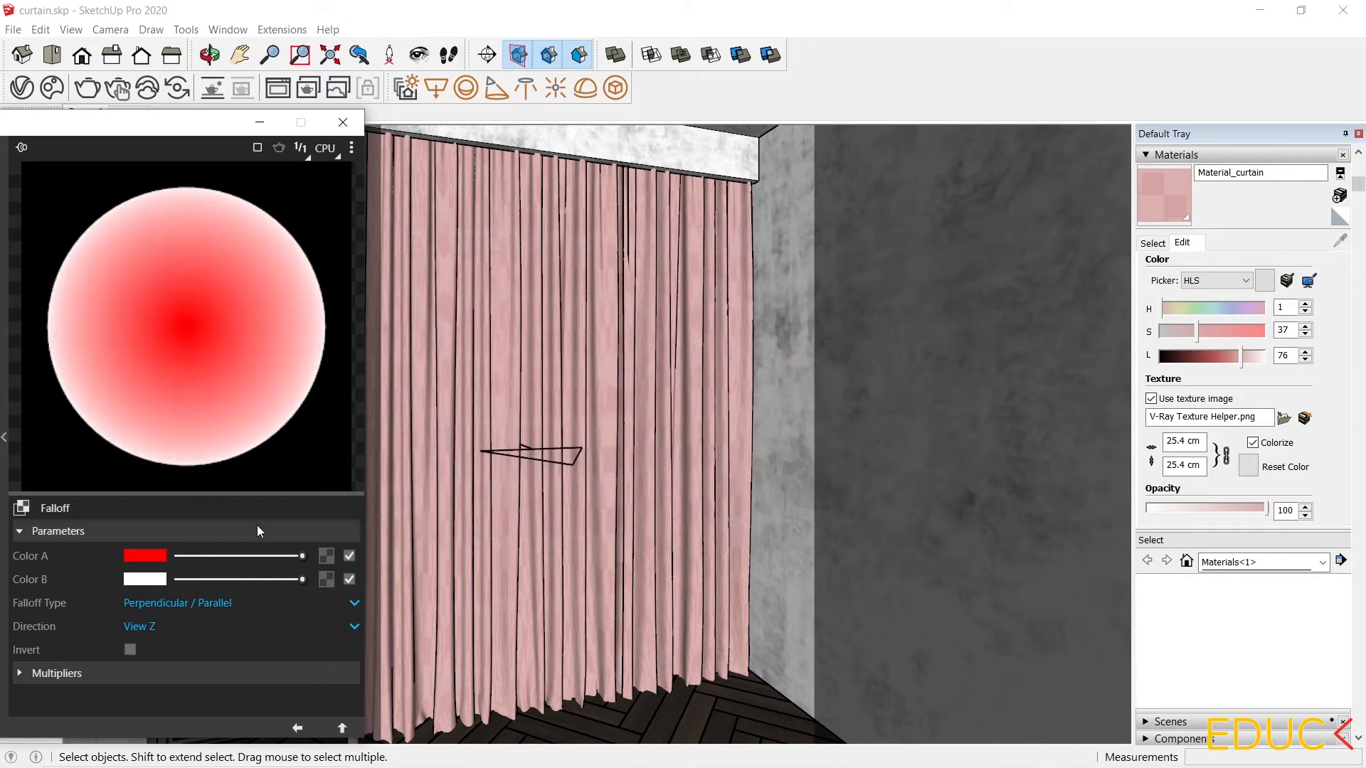
Set the diffuse Falloff's Color B to blue (0, 21, 255) and return to the curtain material's settings
{"action": "left_click", "coordinate": [150, 584]}
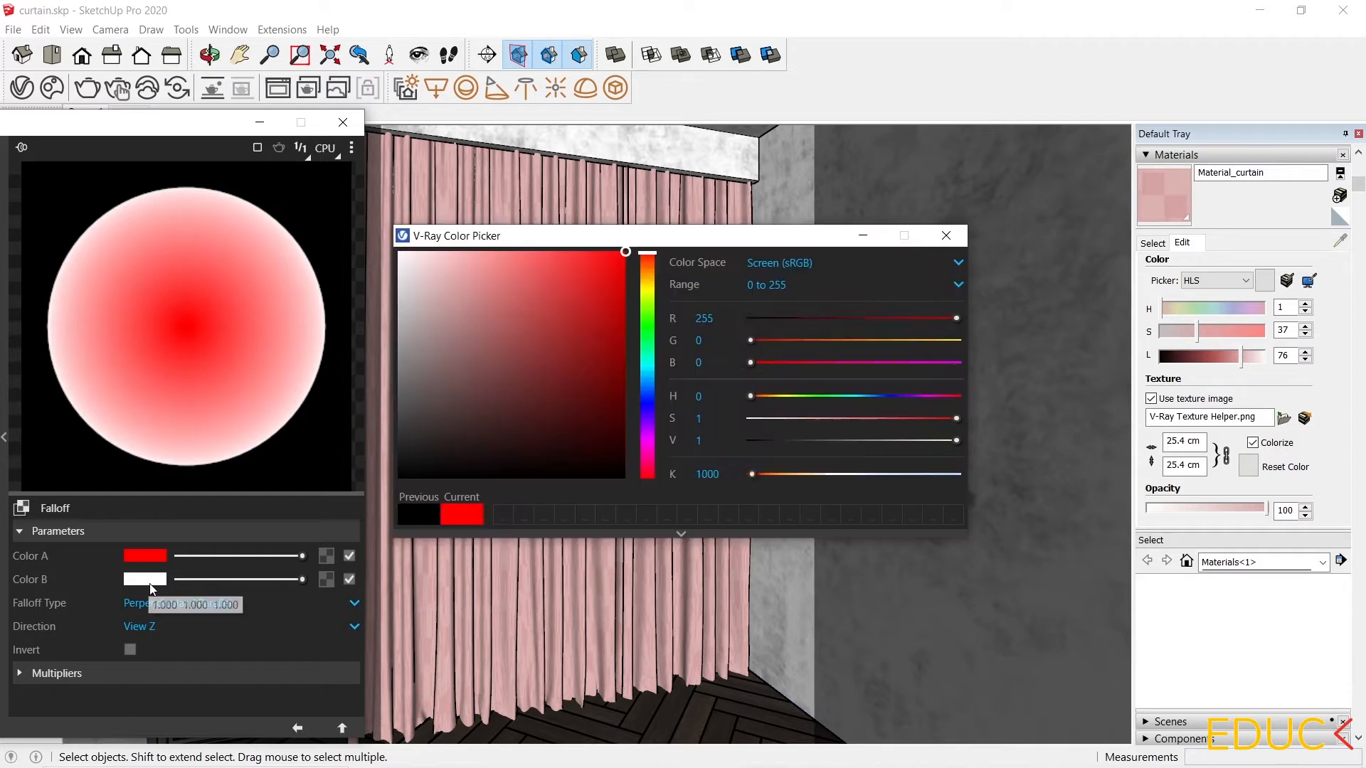
{"action": "left_click", "coordinate": [654, 400]}
{"action": "left_click", "coordinate": [625, 252]}
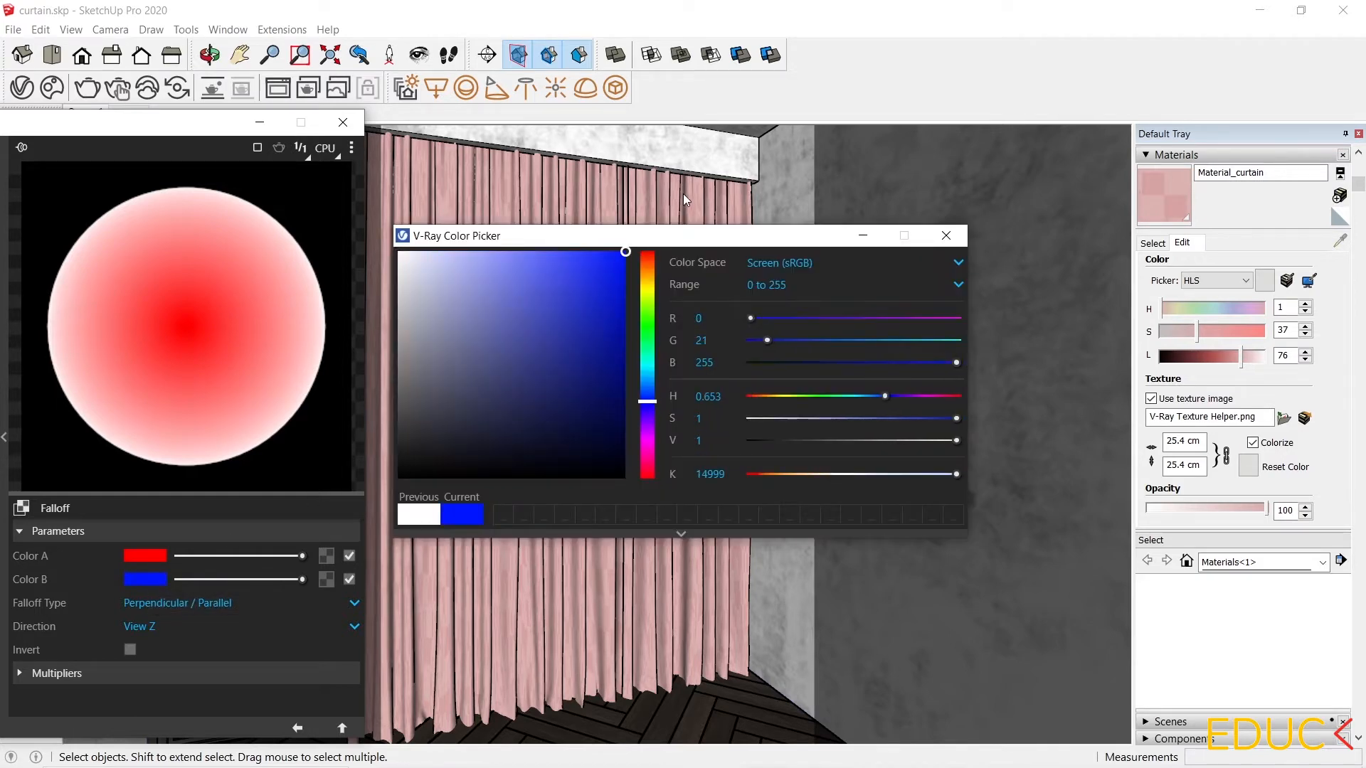
{"action": "left_click", "coordinate": [947, 236]}
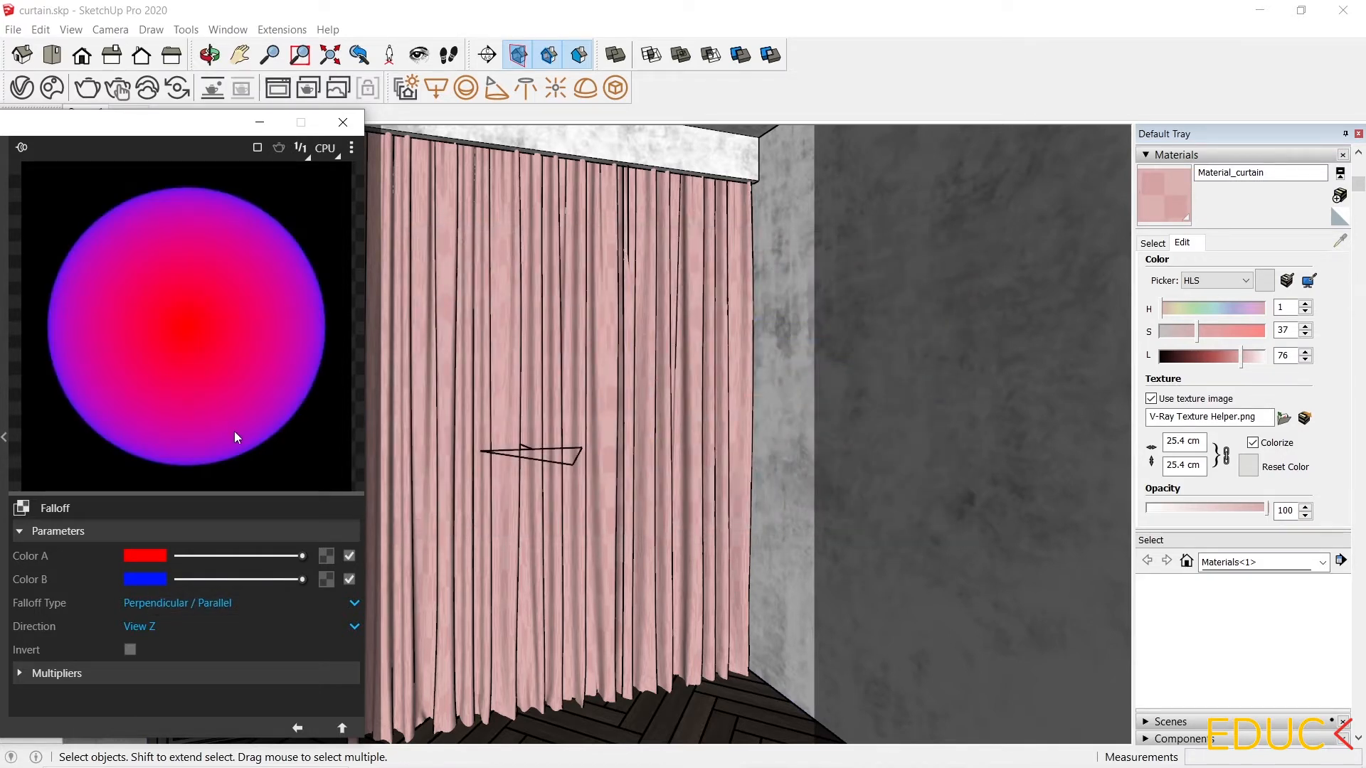
{"action": "left_click", "coordinate": [297, 727]}
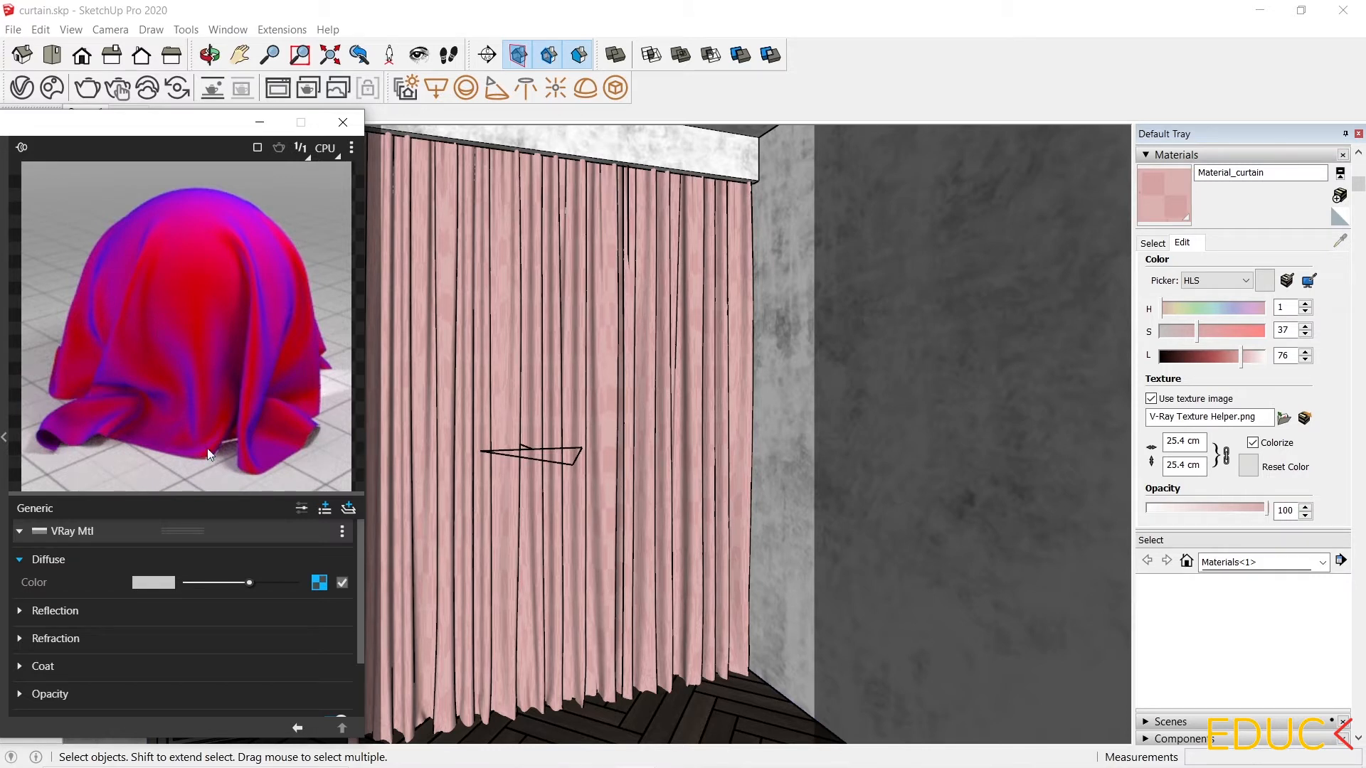
Render the curtain with the red and blue Falloff, and clear the Falloff texture from the diffuse color
{"action": "left_click", "coordinate": [87, 91]}
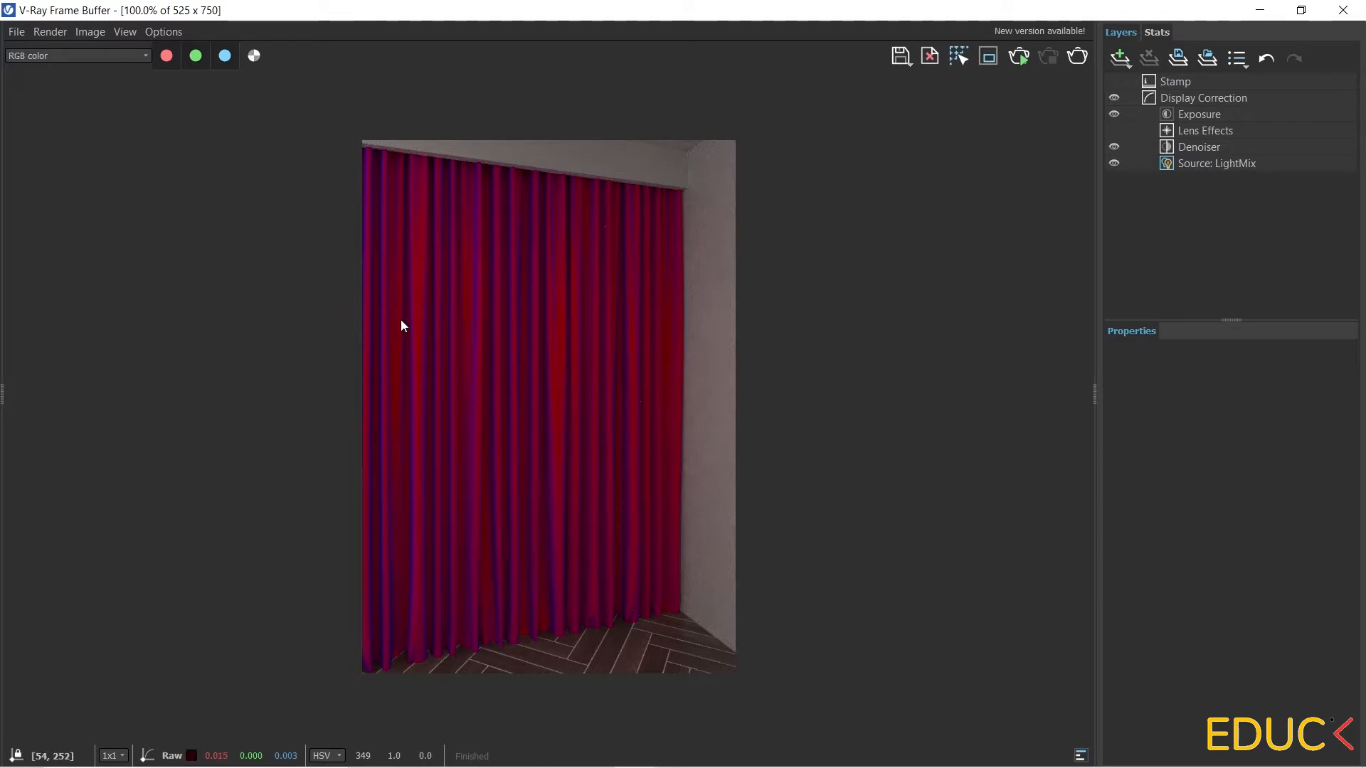
{"action": "scroll", "coordinate": [411, 377], "scroll_direction": "up", "scroll_amount": 1}
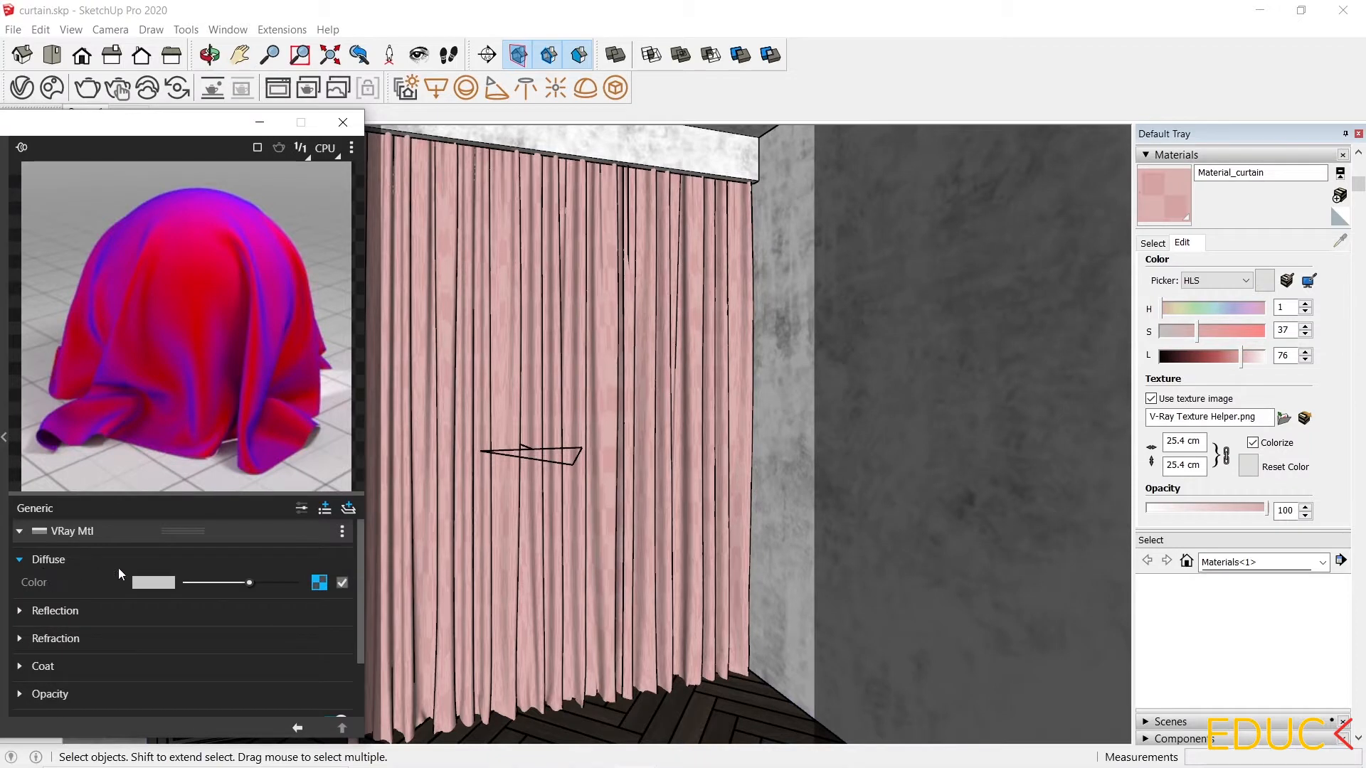
{"action": "right_click", "coordinate": [319, 585]}
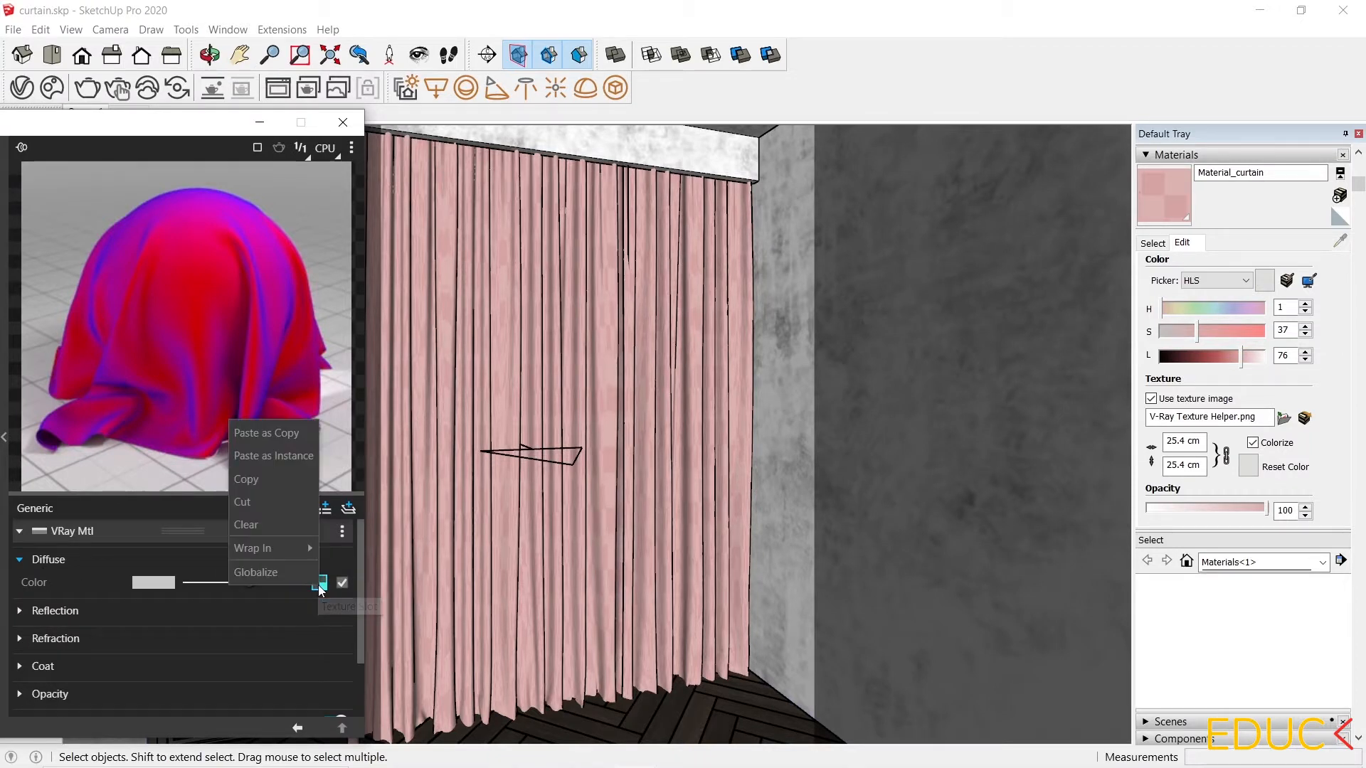
{"action": "left_click", "coordinate": [281, 525]}
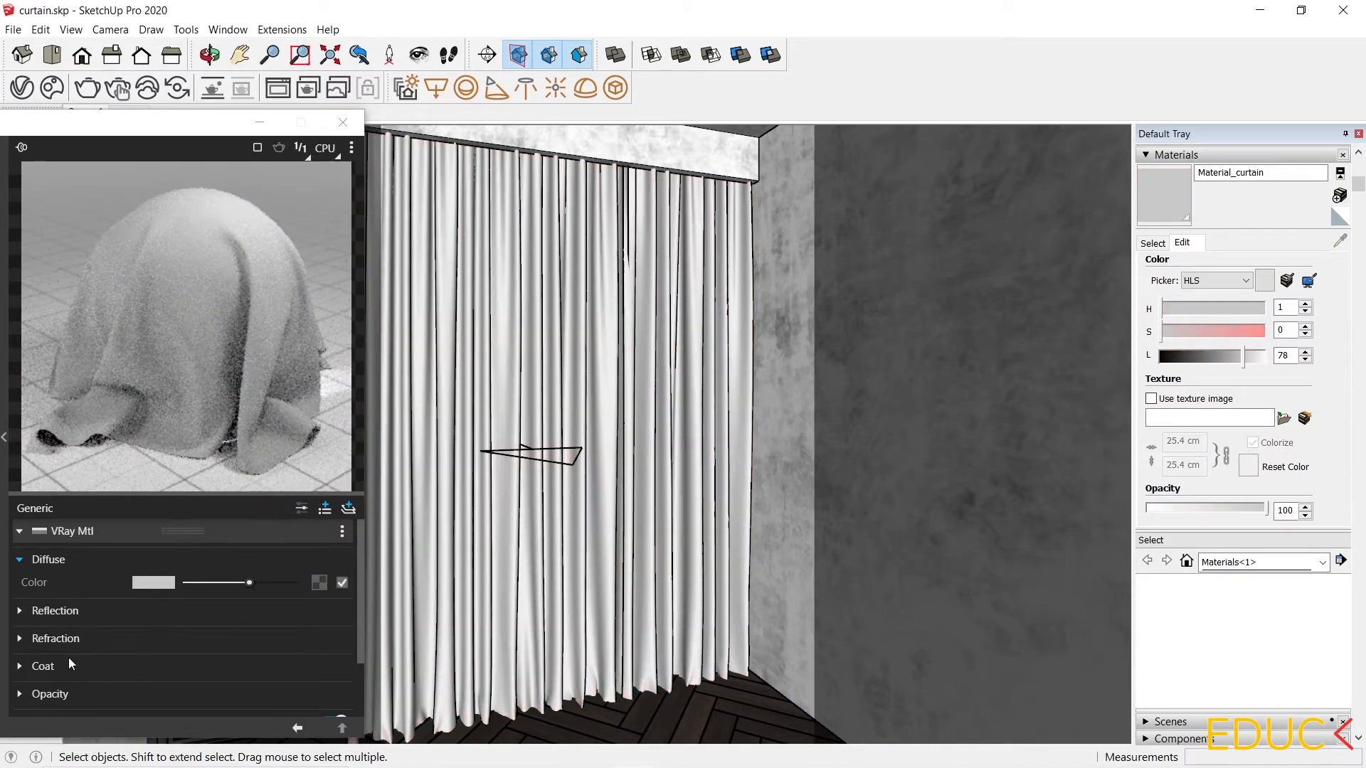
Try the curtain material's opacity at 0 and set it to 0.53
{"action": "left_click", "coordinate": [23, 693]}
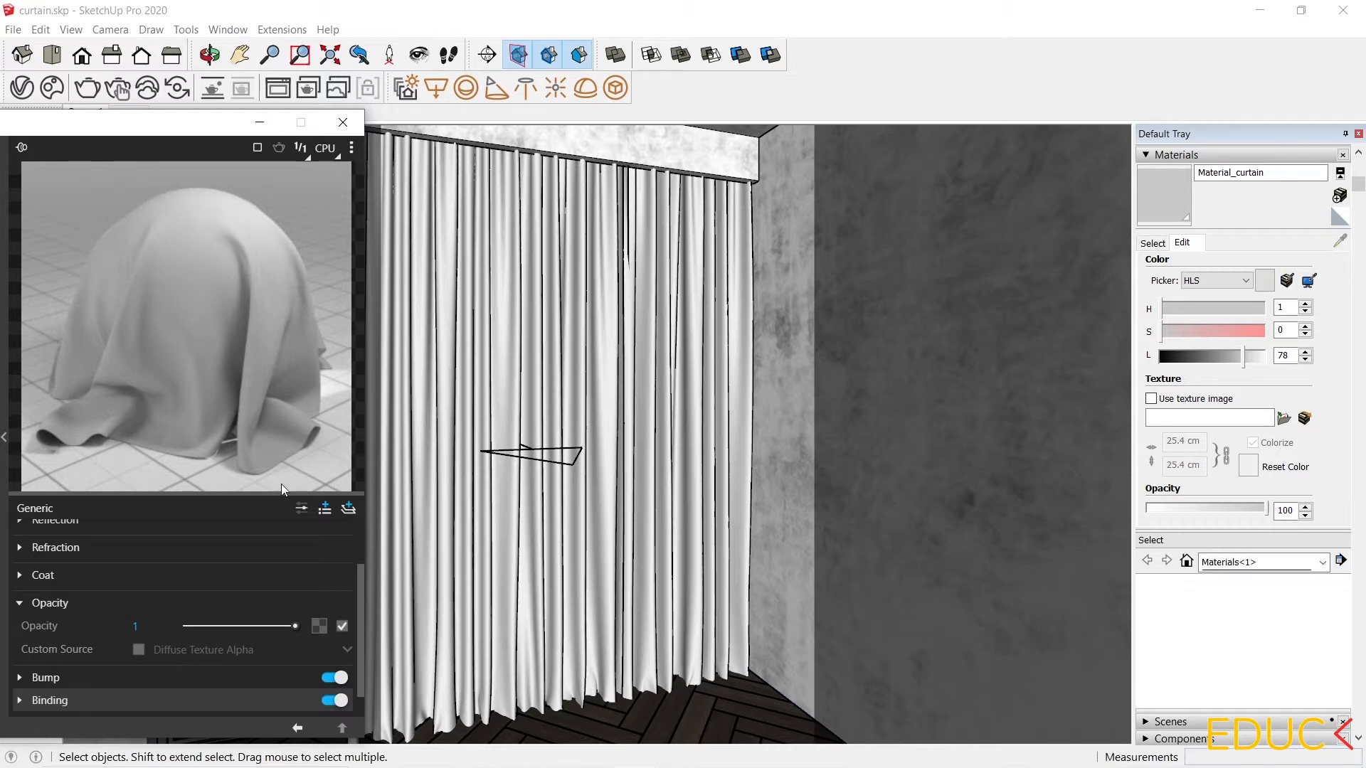
{"action": "left_click_drag", "start_coordinate": [190, 626], "coordinate": [163, 628]}
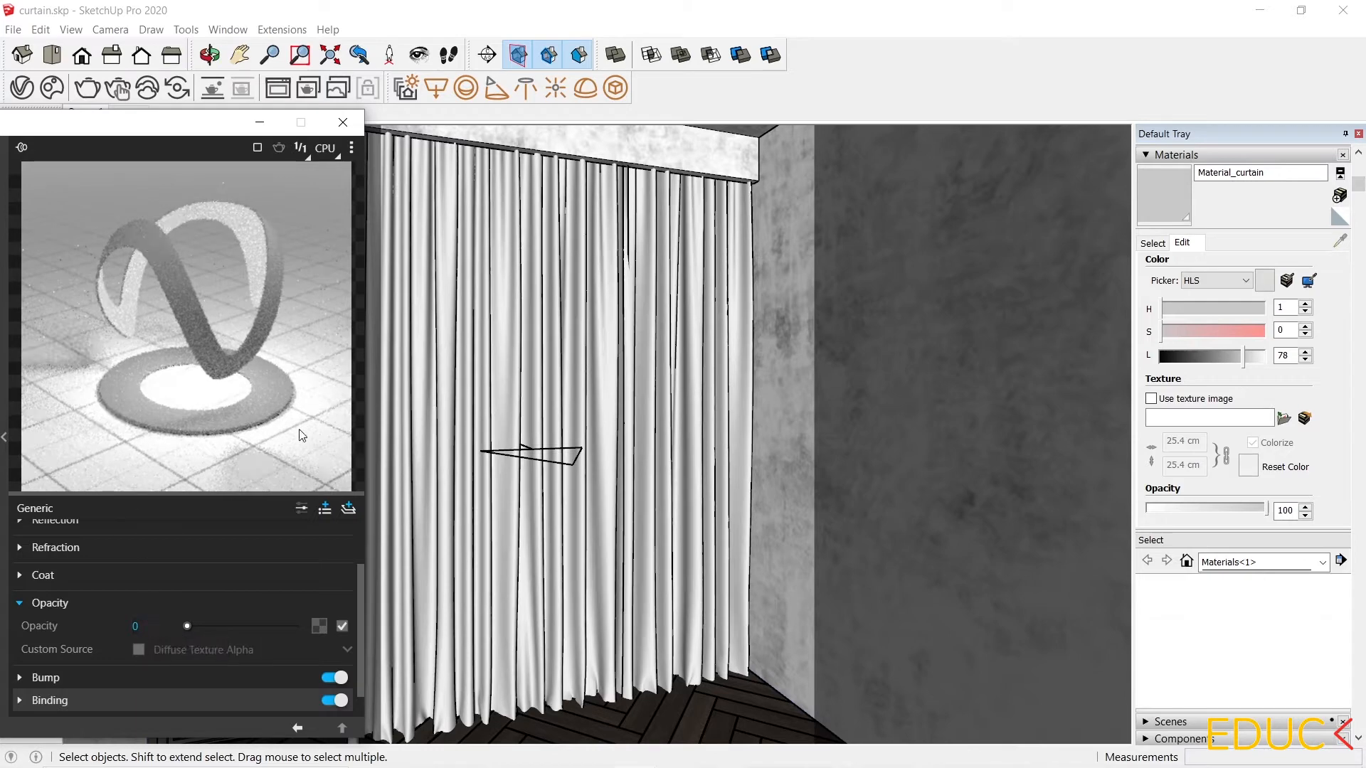
{"action": "left_click", "coordinate": [248, 627]}
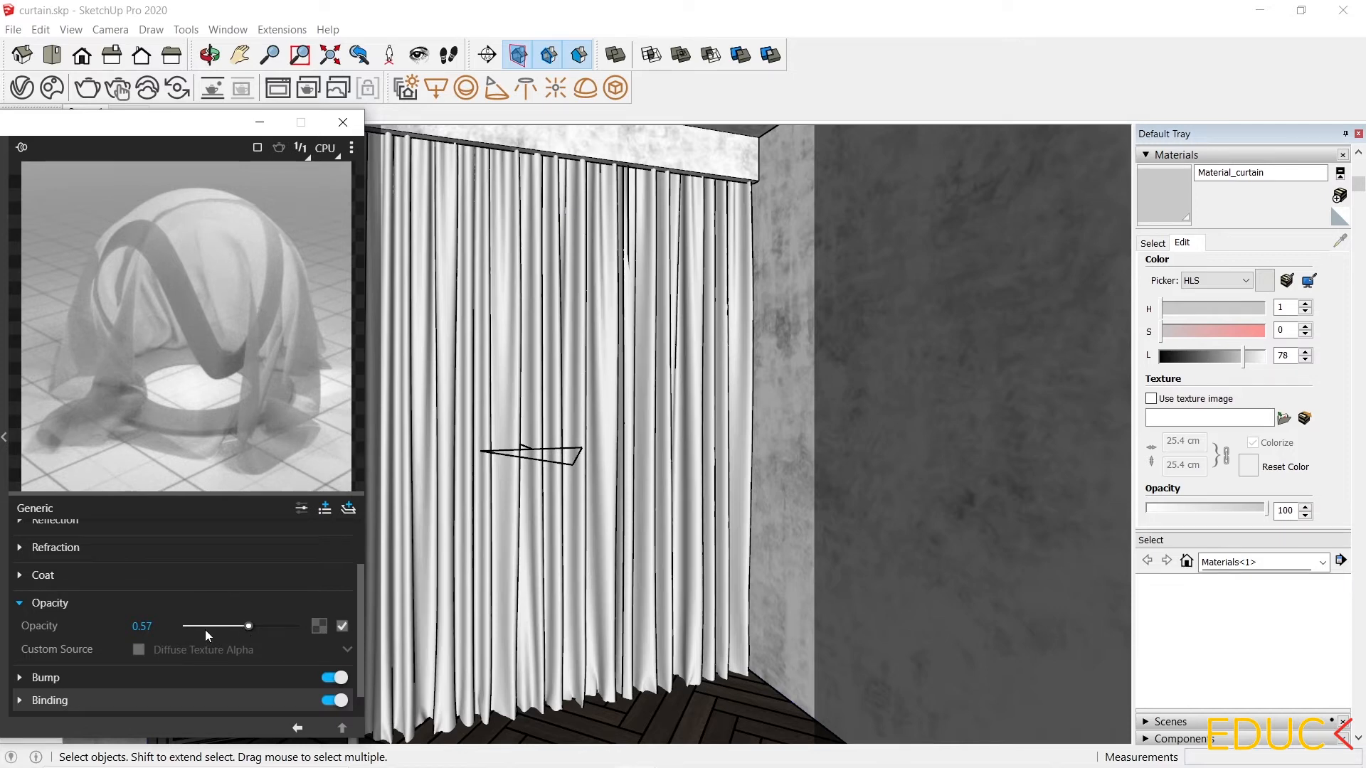
{"action": "left_click_drag", "start_coordinate": [249, 626], "coordinate": [247, 626]}
Add a Falloff texture to the curtain material's opacity and set its Color A to medium grey
{"action": "left_click", "coordinate": [318, 625]}
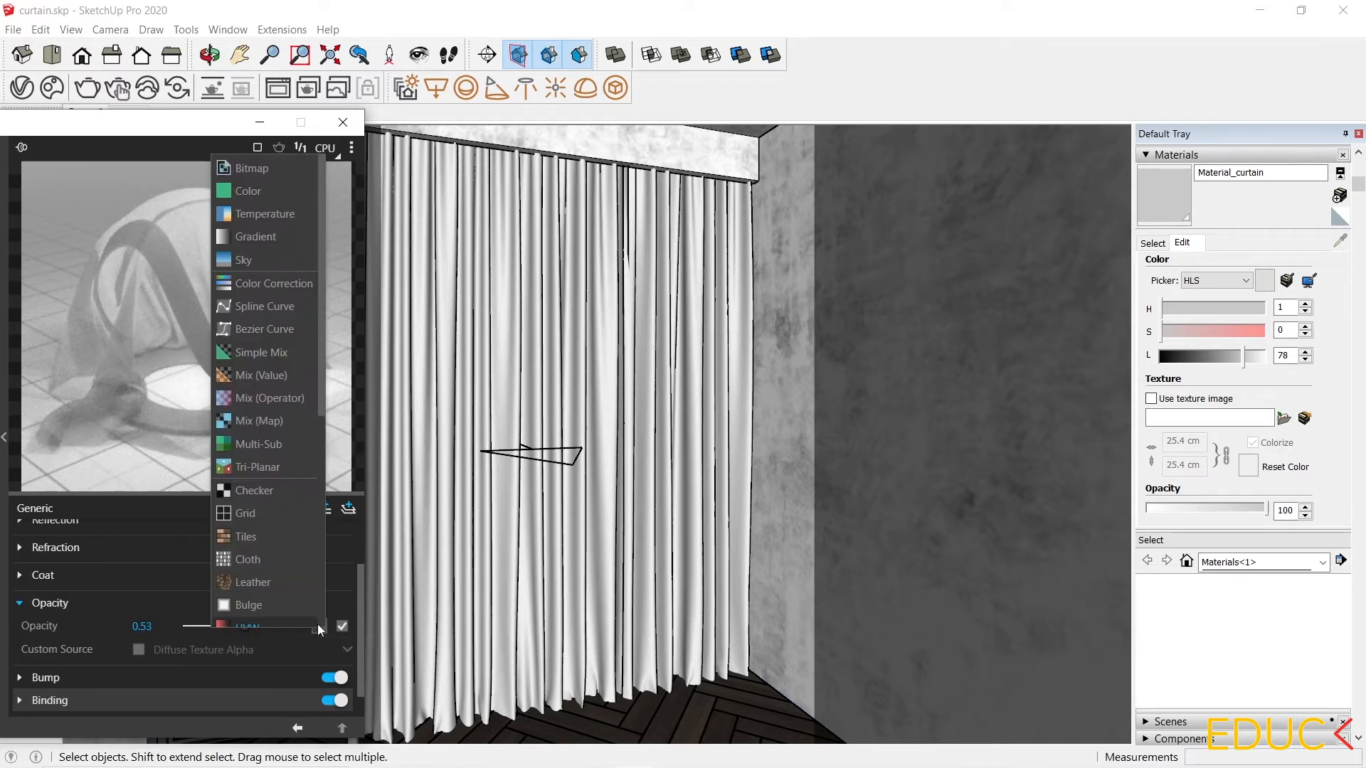
{"action": "scroll", "coordinate": [300, 504], "scroll_direction": "down", "scroll_amount": 5}
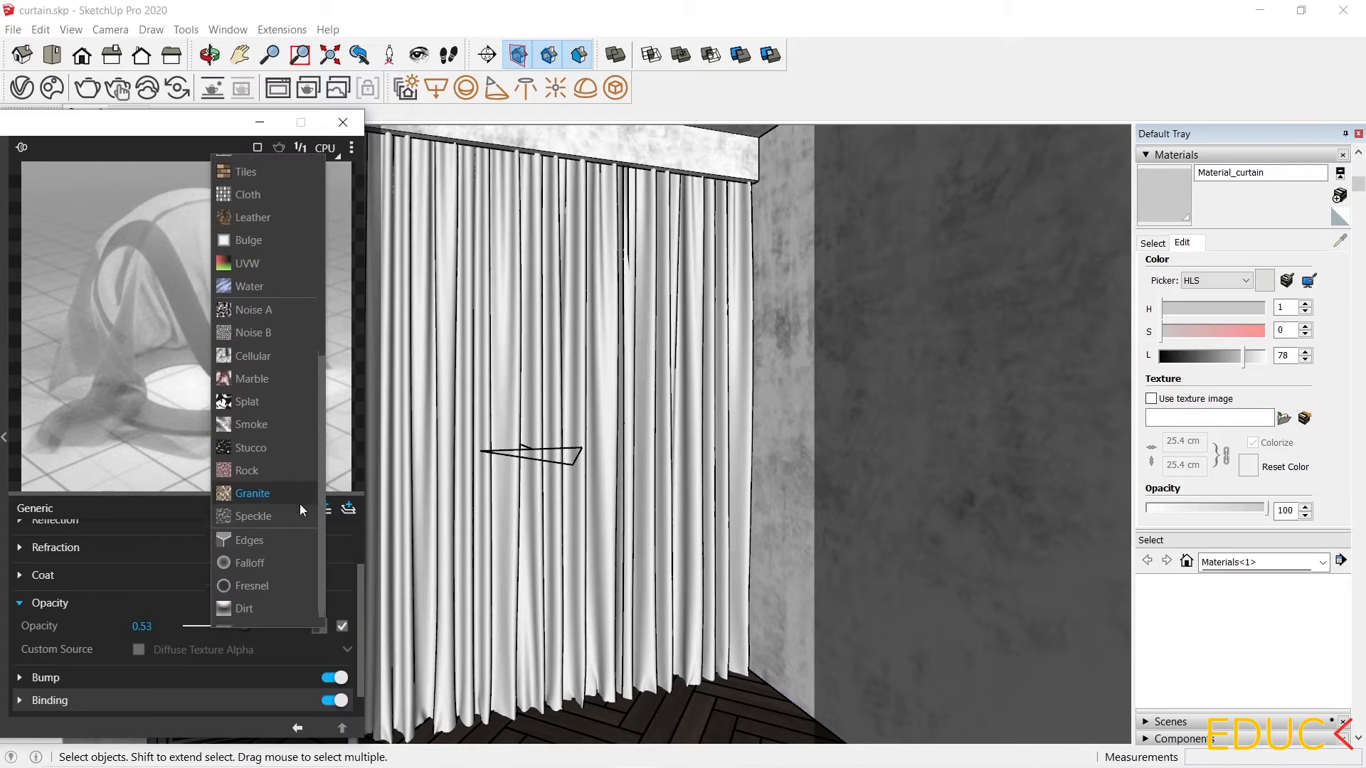
{"action": "left_click", "coordinate": [258, 547]}
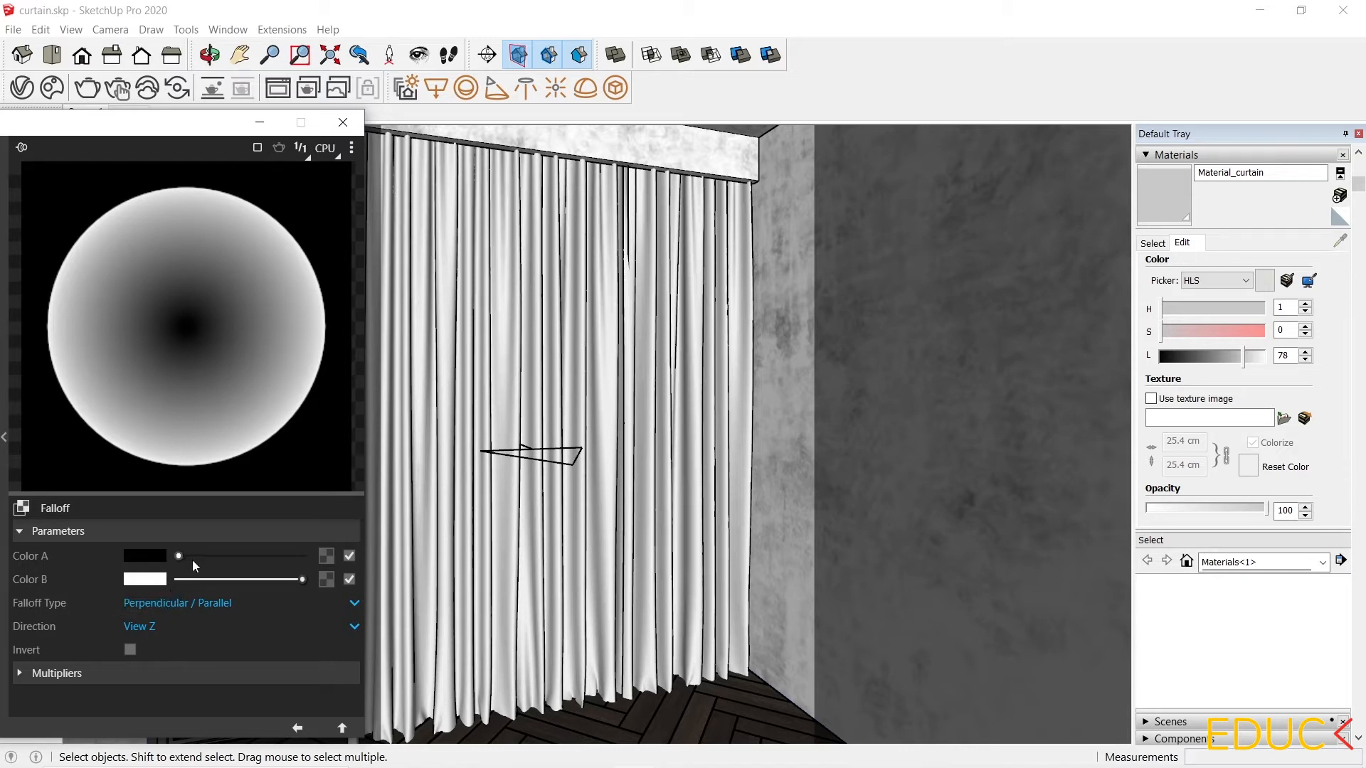
{"action": "left_click", "coordinate": [149, 557]}
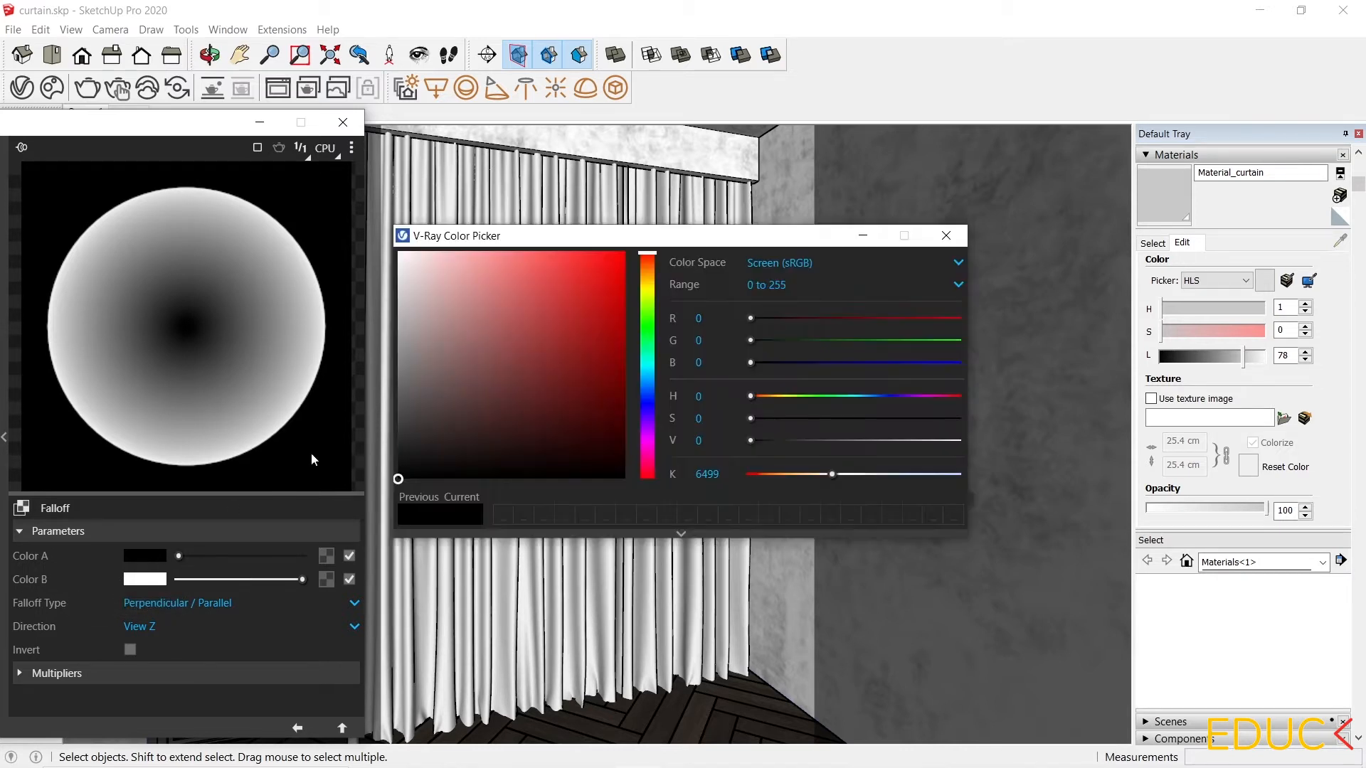
{"action": "left_click_drag", "start_coordinate": [397, 479], "coordinate": [336, 339]}
{"action": "left_click", "coordinate": [946, 236]}
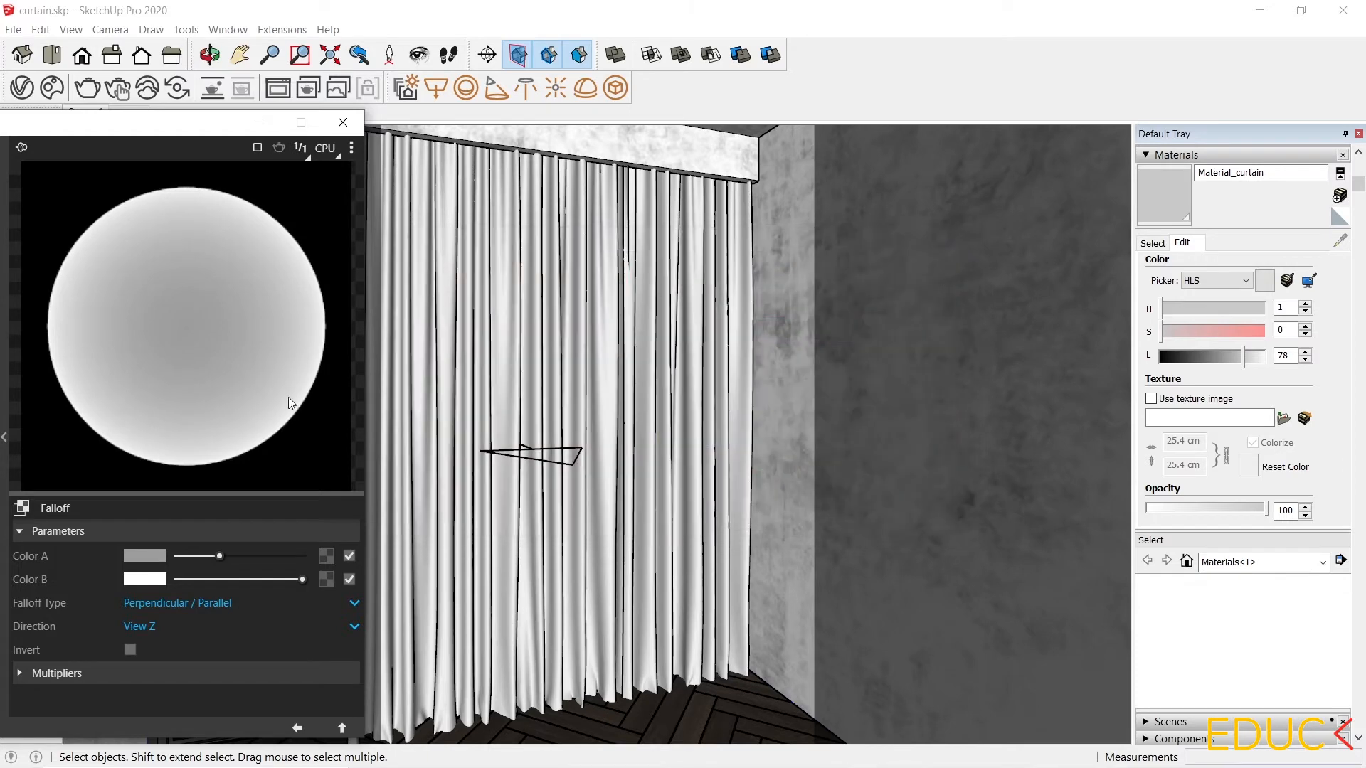
Set the opacity Falloff's Color B to light grey (184, 184, 184) and return to the curtain material's settings
{"action": "left_click", "coordinate": [145, 579]}
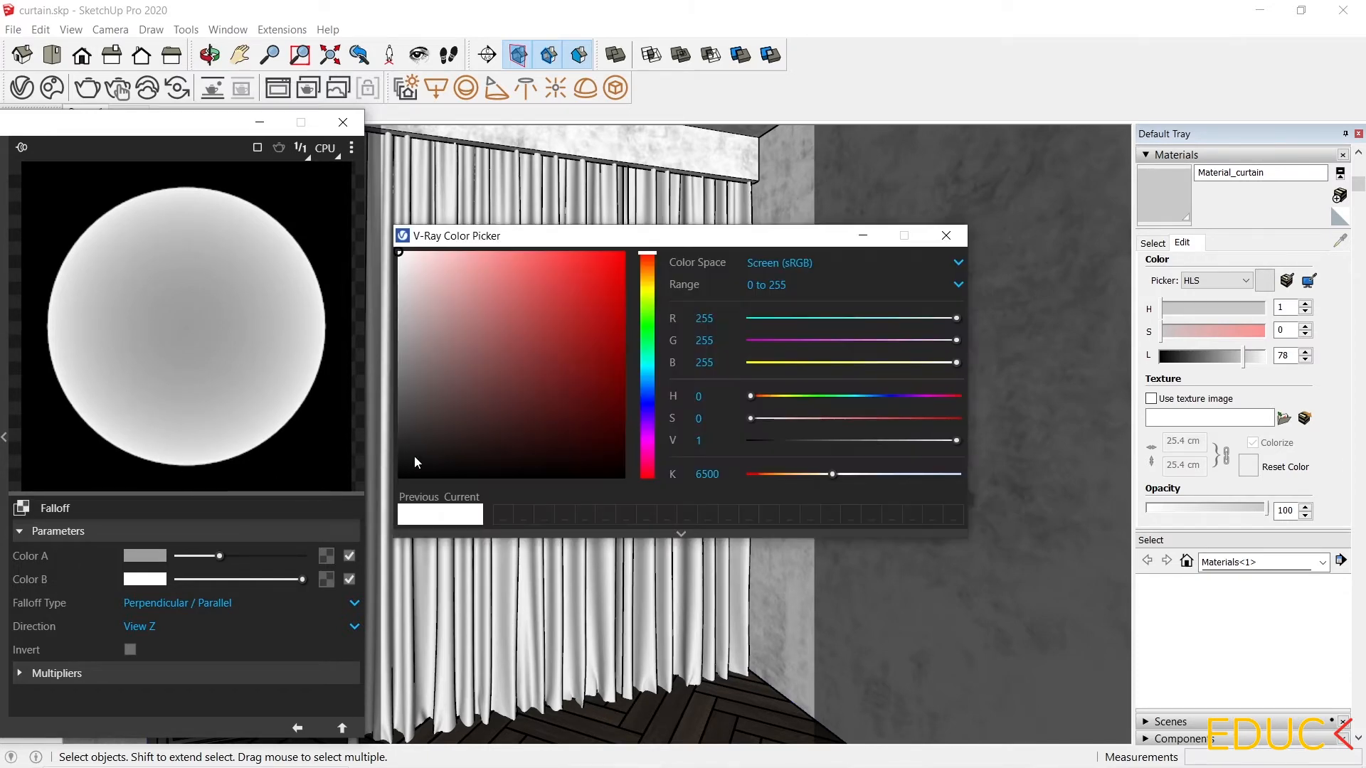
{"action": "left_click_drag", "start_coordinate": [378, 468], "coordinate": [335, 315]}
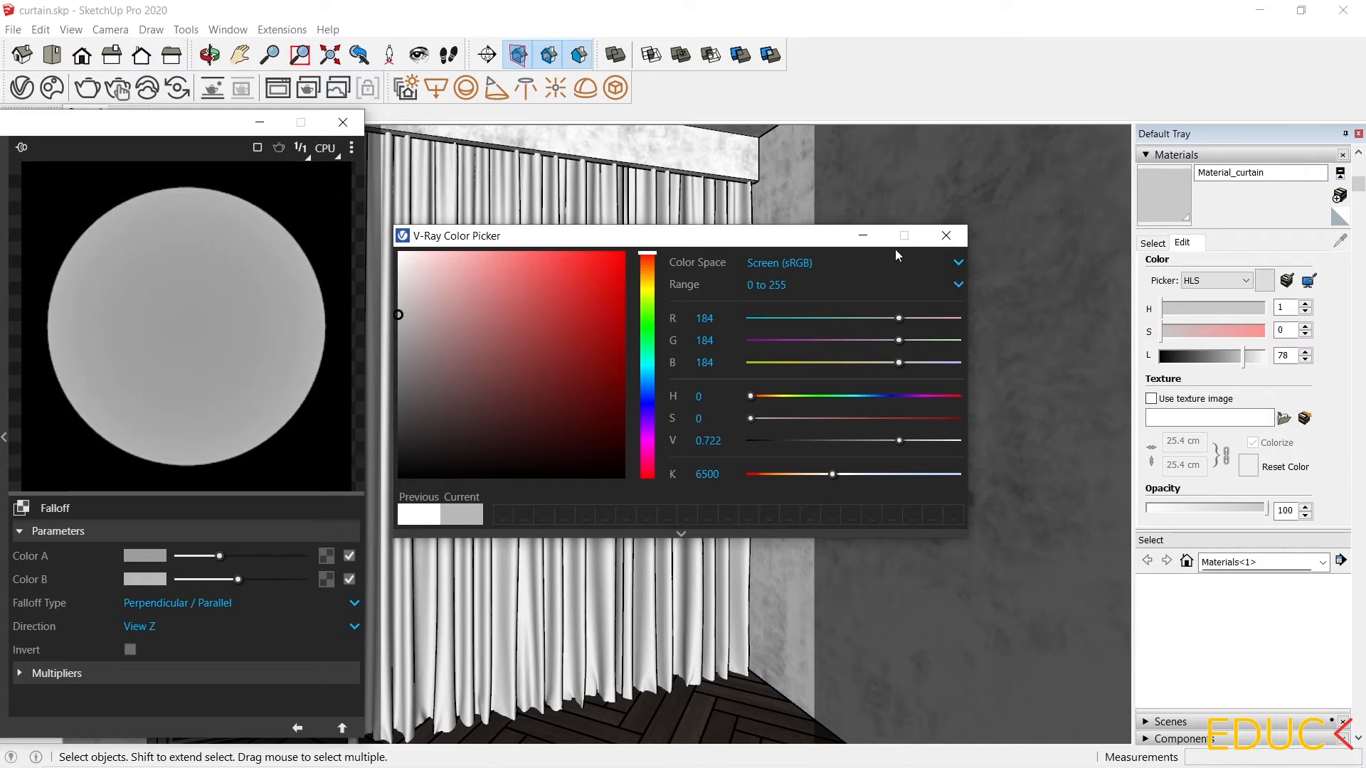
{"action": "left_click", "coordinate": [946, 236]}
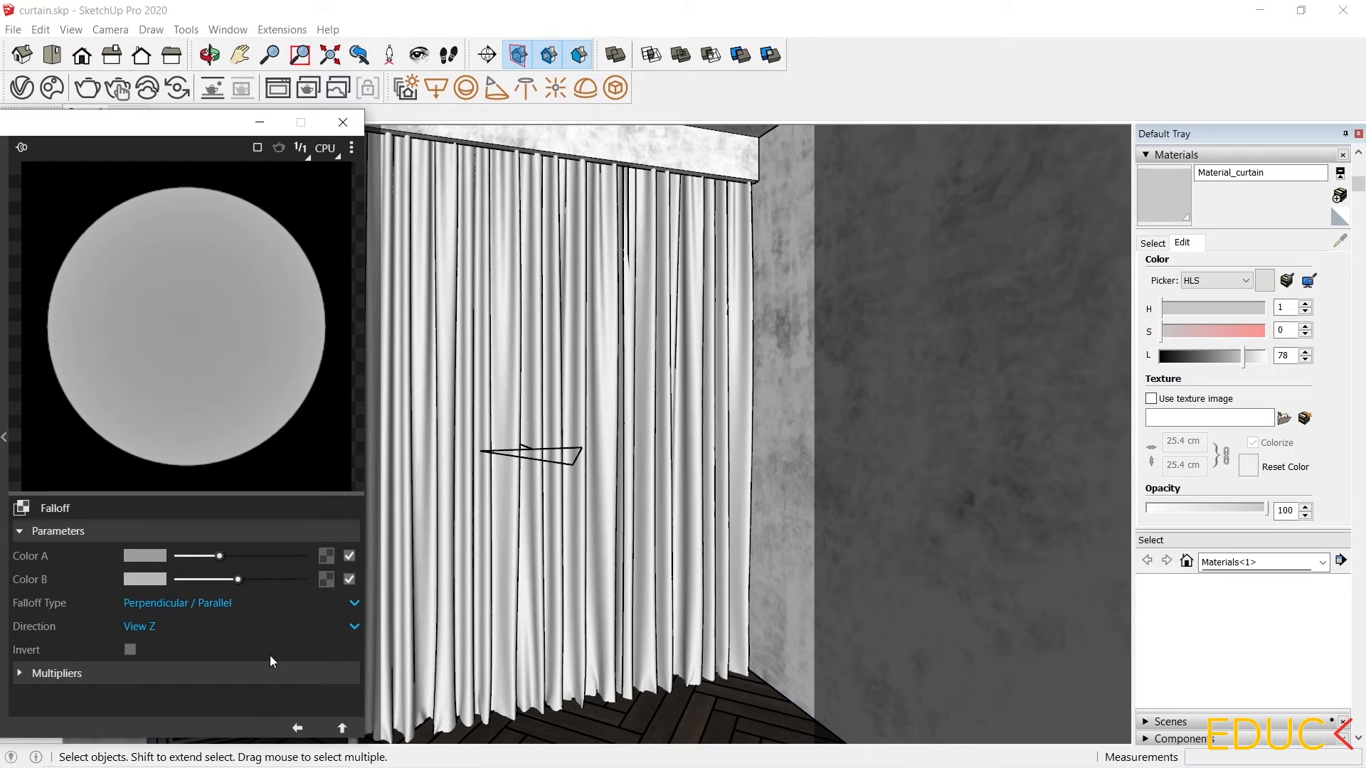
{"action": "left_click", "coordinate": [297, 727]}
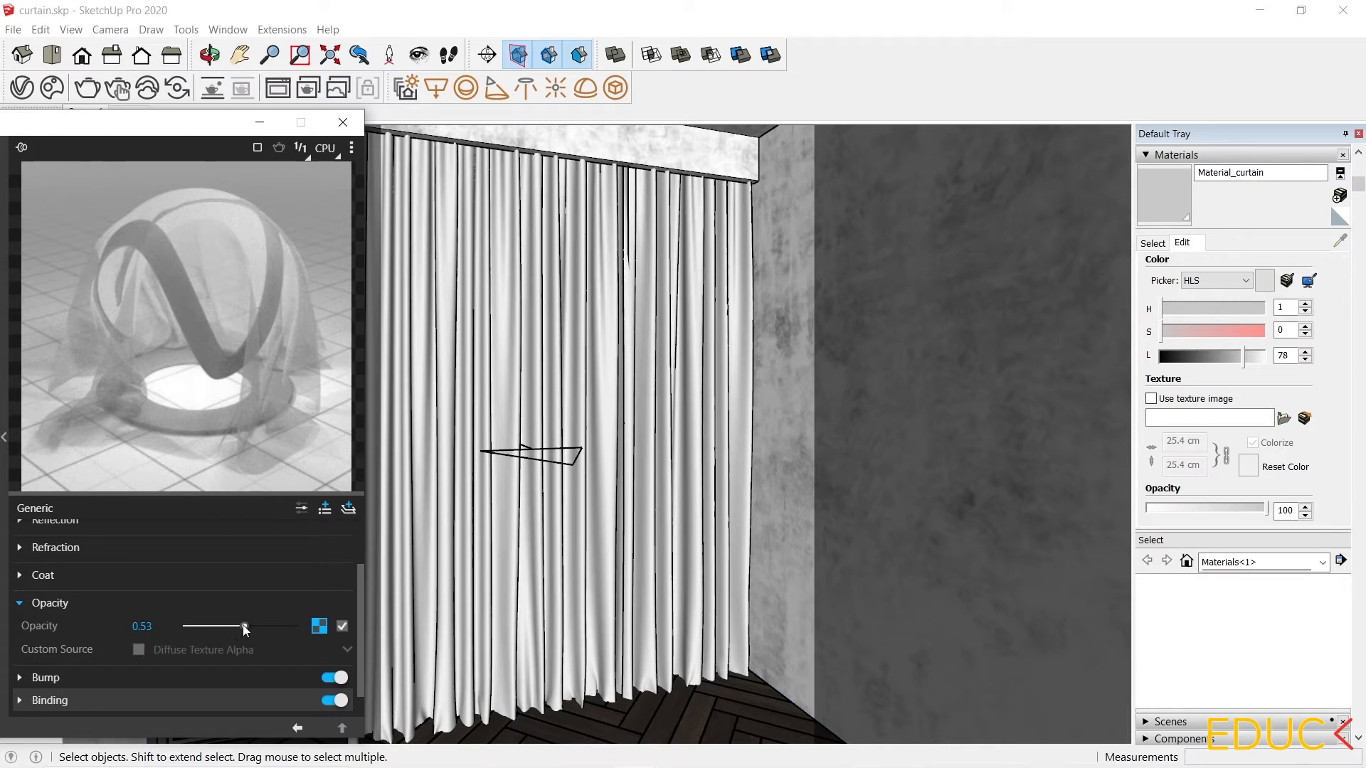
Set the curtain material's opacity to 0.63 and render the scene to inspect the sheer curtain up close
{"action": "mouse_move", "coordinate": [245, 625]}
{"action": "left_mouse_down"}
{"action": "mouse_move", "coordinate": [313, 628]}
{"action": "mouse_move", "coordinate": [207, 626]}
{"action": "mouse_move", "coordinate": [257, 626]}
{"action": "left_mouse_up"}
{"action": "mouse_move", "coordinate": [257, 627]}
{"action": "left_mouse_down"}
{"action": "mouse_move", "coordinate": [303, 624]}
{"action": "mouse_move", "coordinate": [182, 626]}
{"action": "mouse_move", "coordinate": [255, 625]}
{"action": "left_mouse_up"}
{"action": "left_click", "coordinate": [87, 88]}
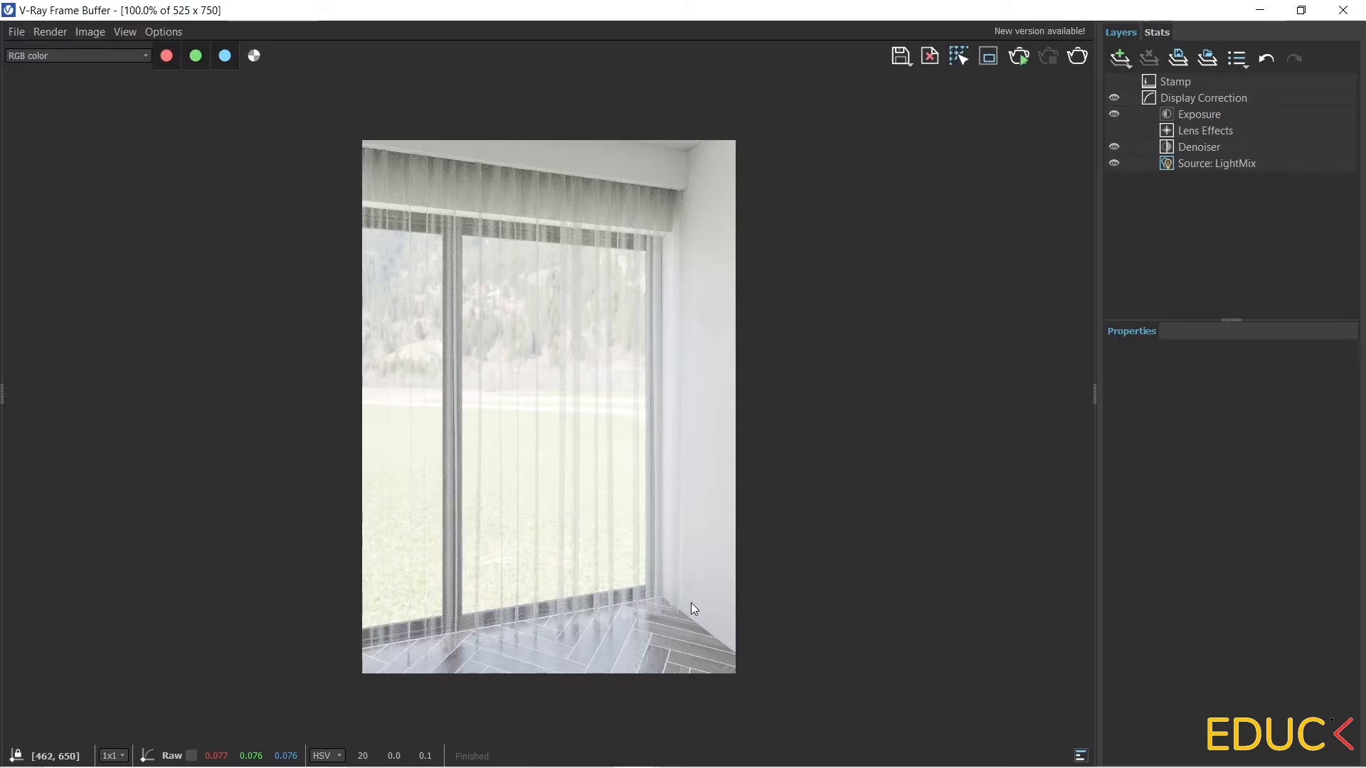
{"action": "scroll", "coordinate": [478, 525], "scroll_direction": "up", "scroll_amount": 1}
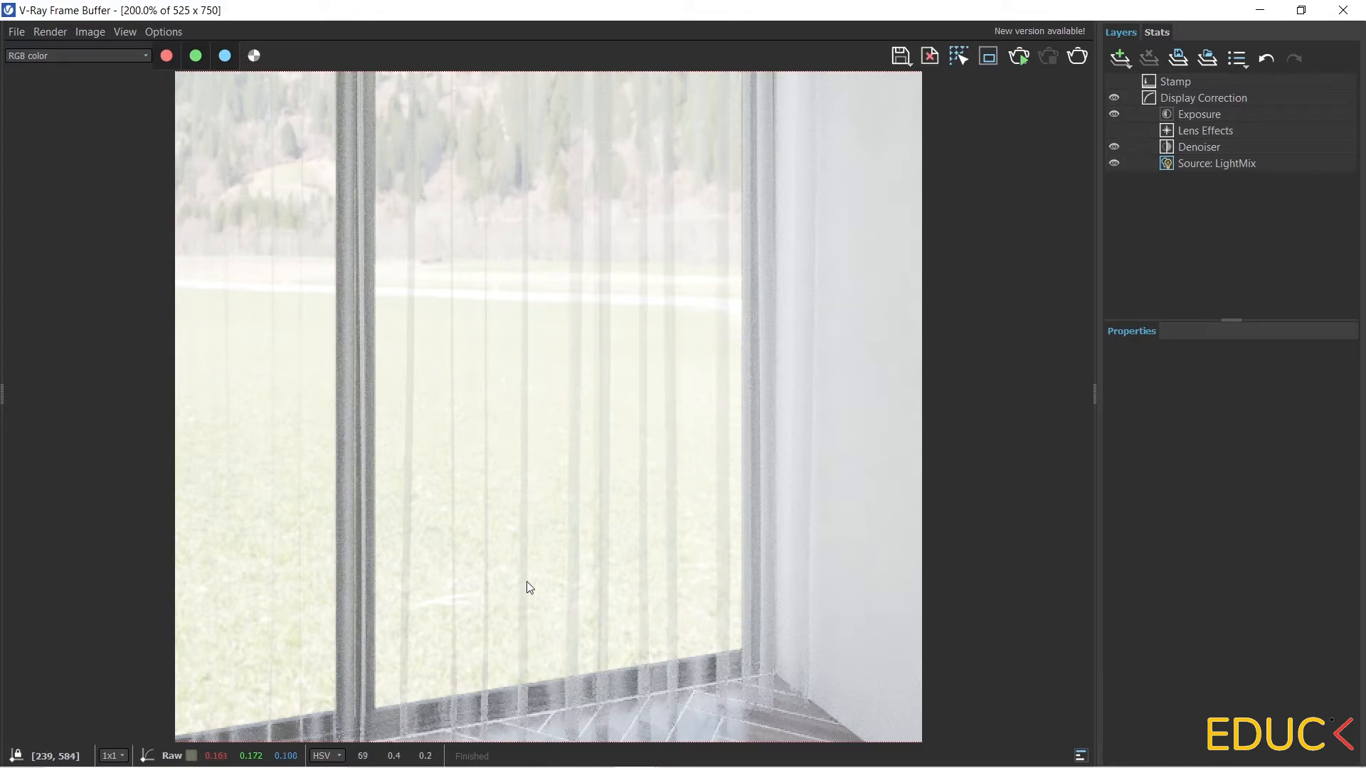
{"action": "left_click", "coordinate": [1260, 11]}
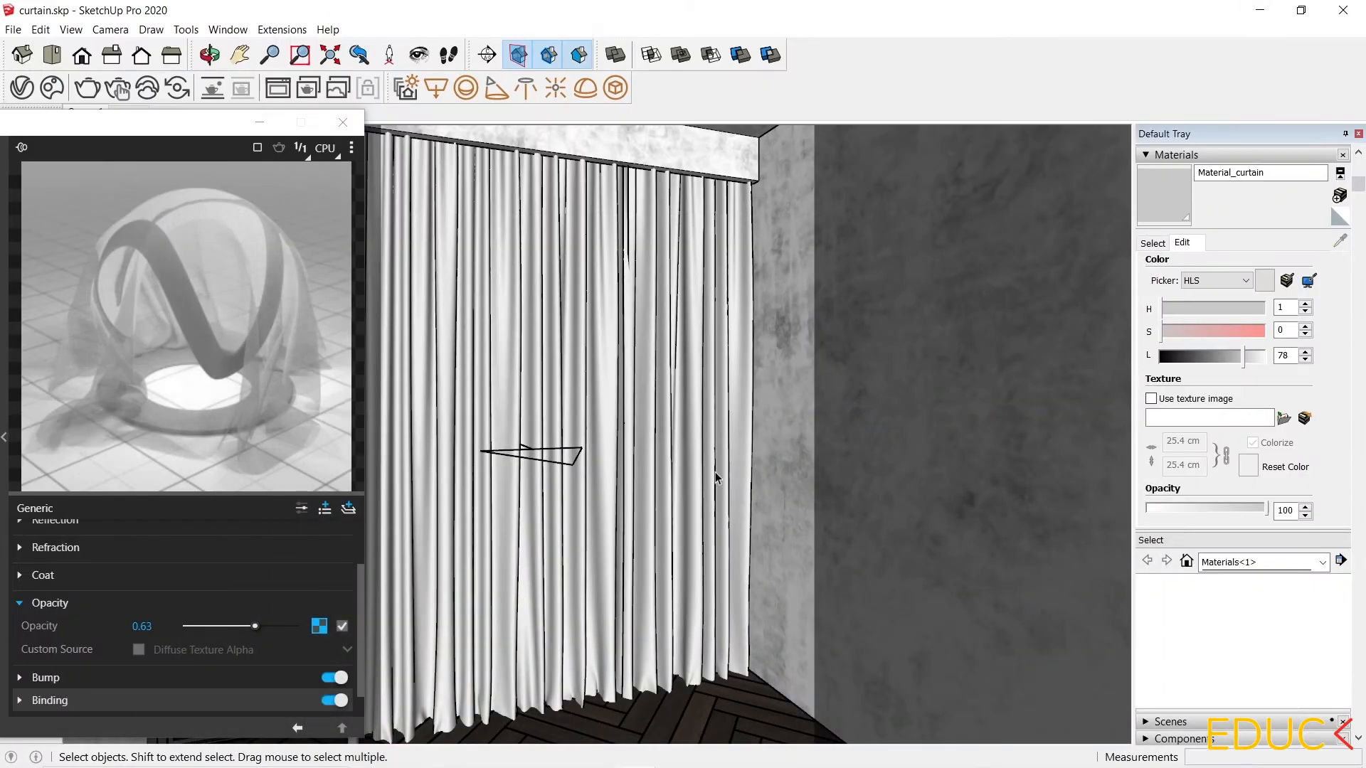
Expand the material's Diffuse settings and view the fabric image transparent.jpg from the Curtain folder, putting both windows away
{"action": "scroll", "coordinate": [169, 587], "scroll_direction": "up", "scroll_amount": 2}
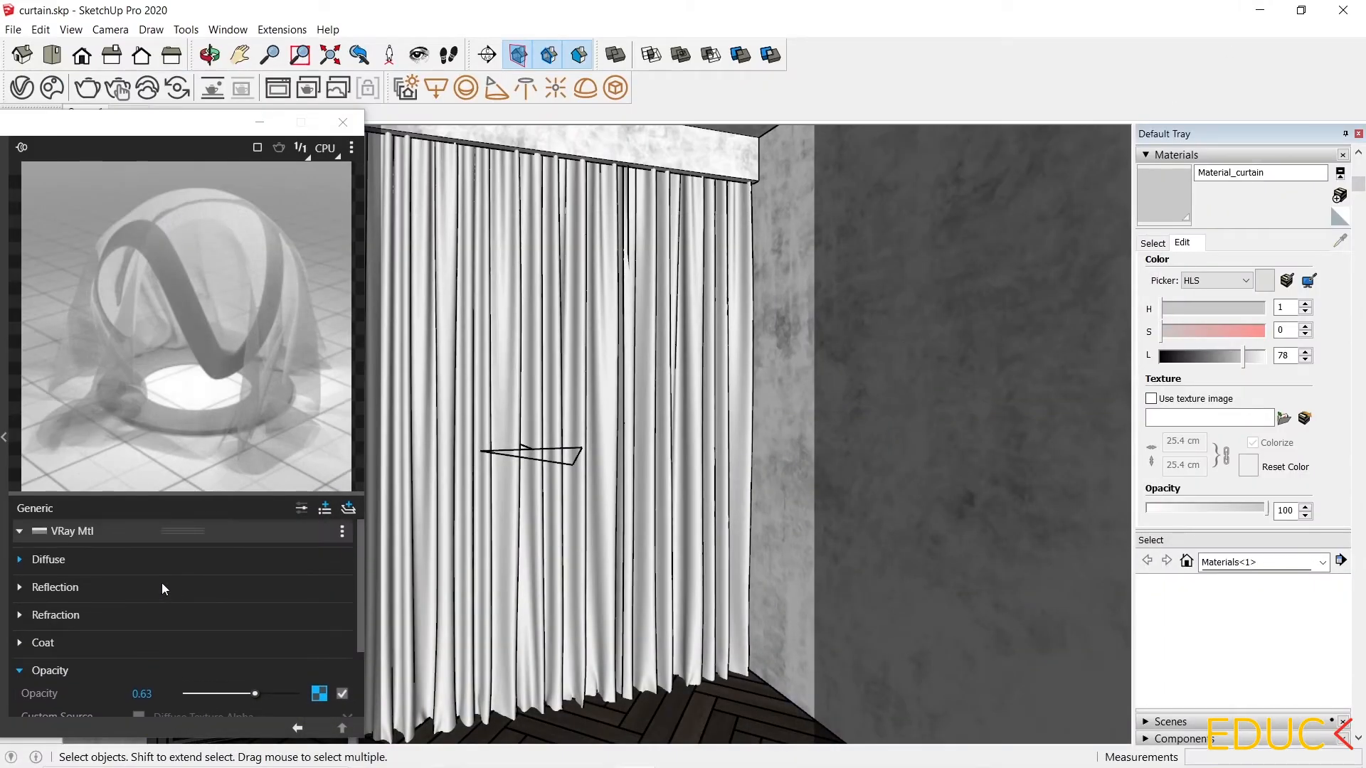
{"action": "left_click", "coordinate": [78, 561]}
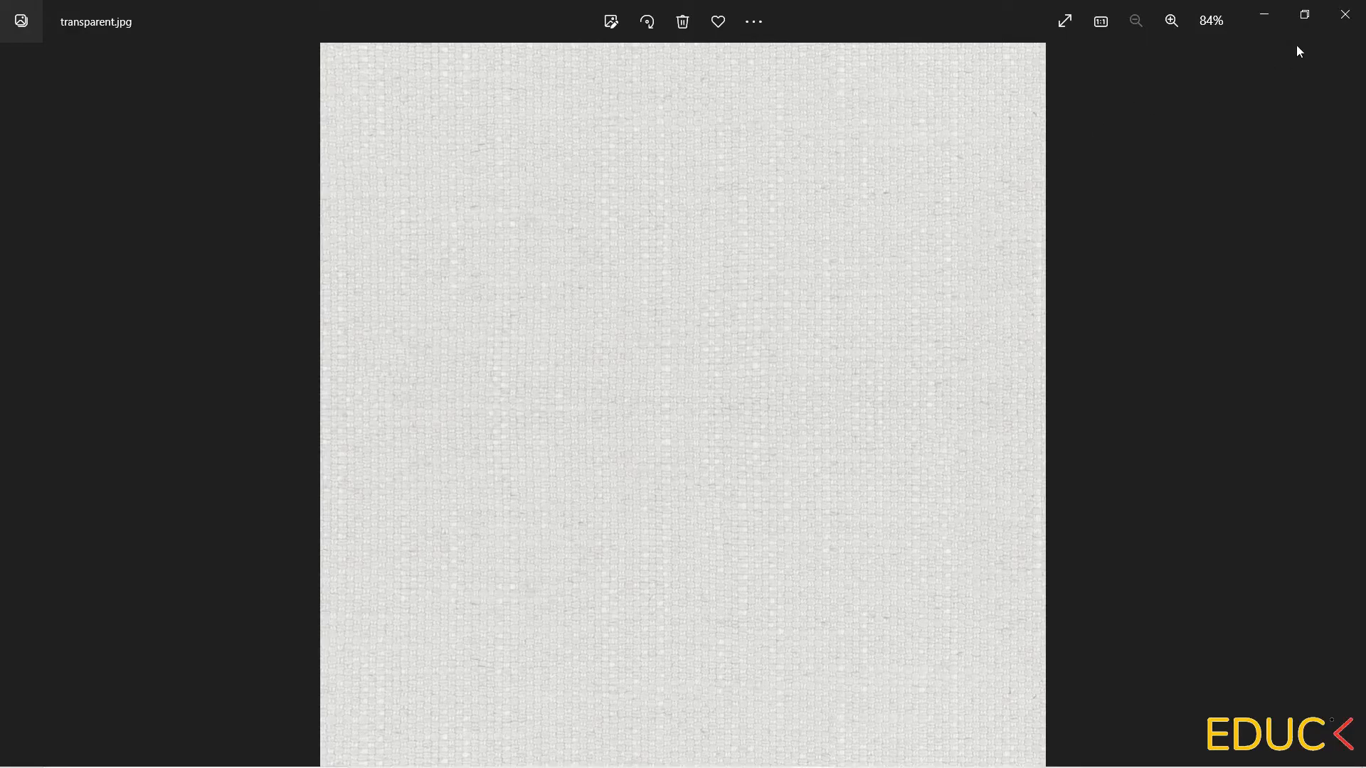
{"action": "left_click", "coordinate": [1345, 14]}
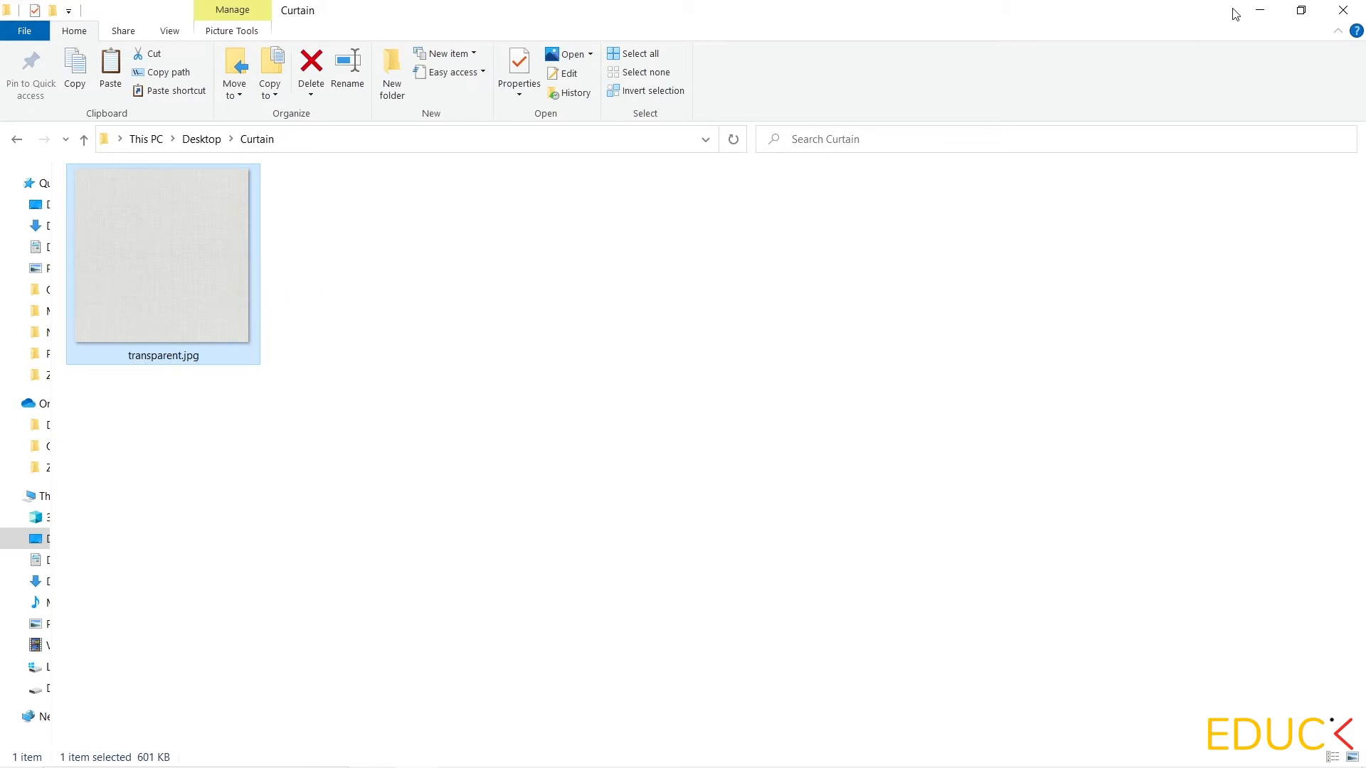
{"action": "left_click", "coordinate": [1260, 9]}
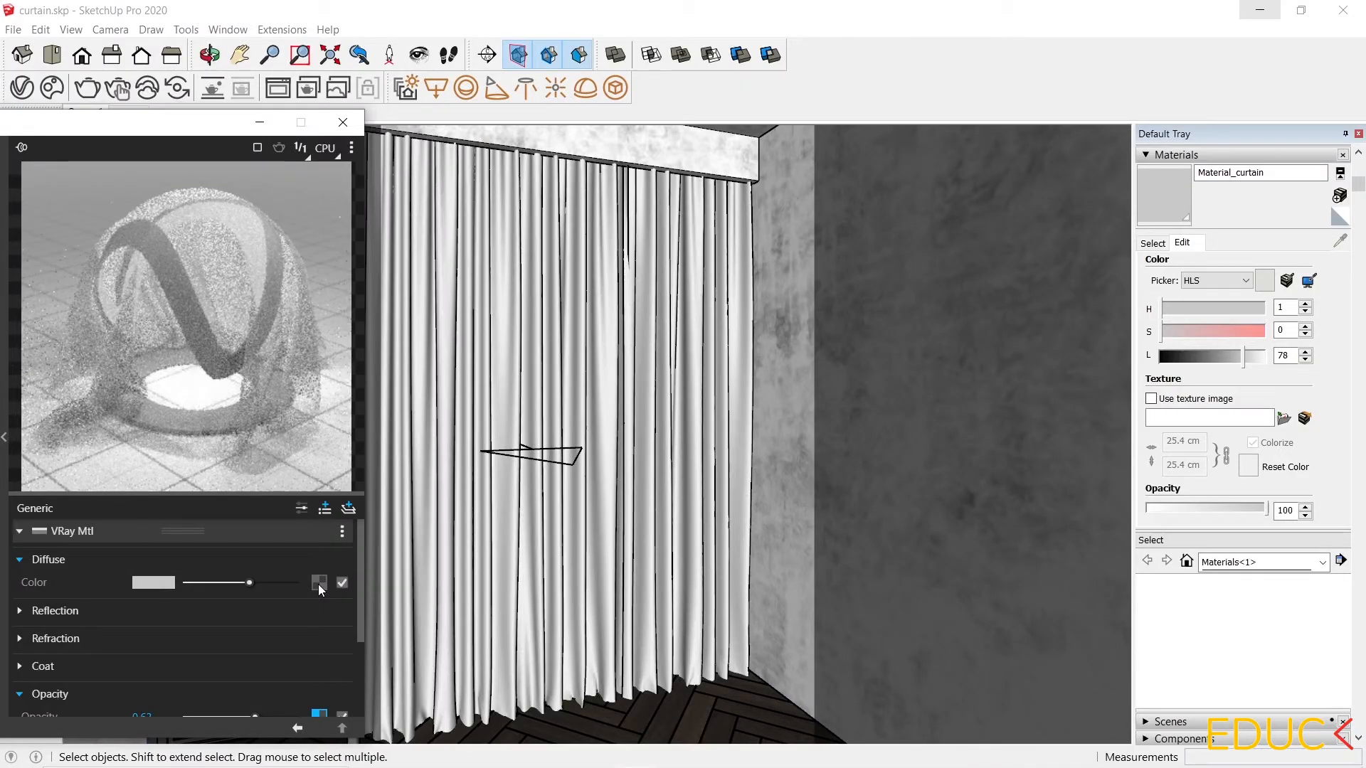
Load transparent.jpg as a bitmap texture into the curtain material's Diffuse color and render the scene
{"action": "left_click", "coordinate": [318, 583]}
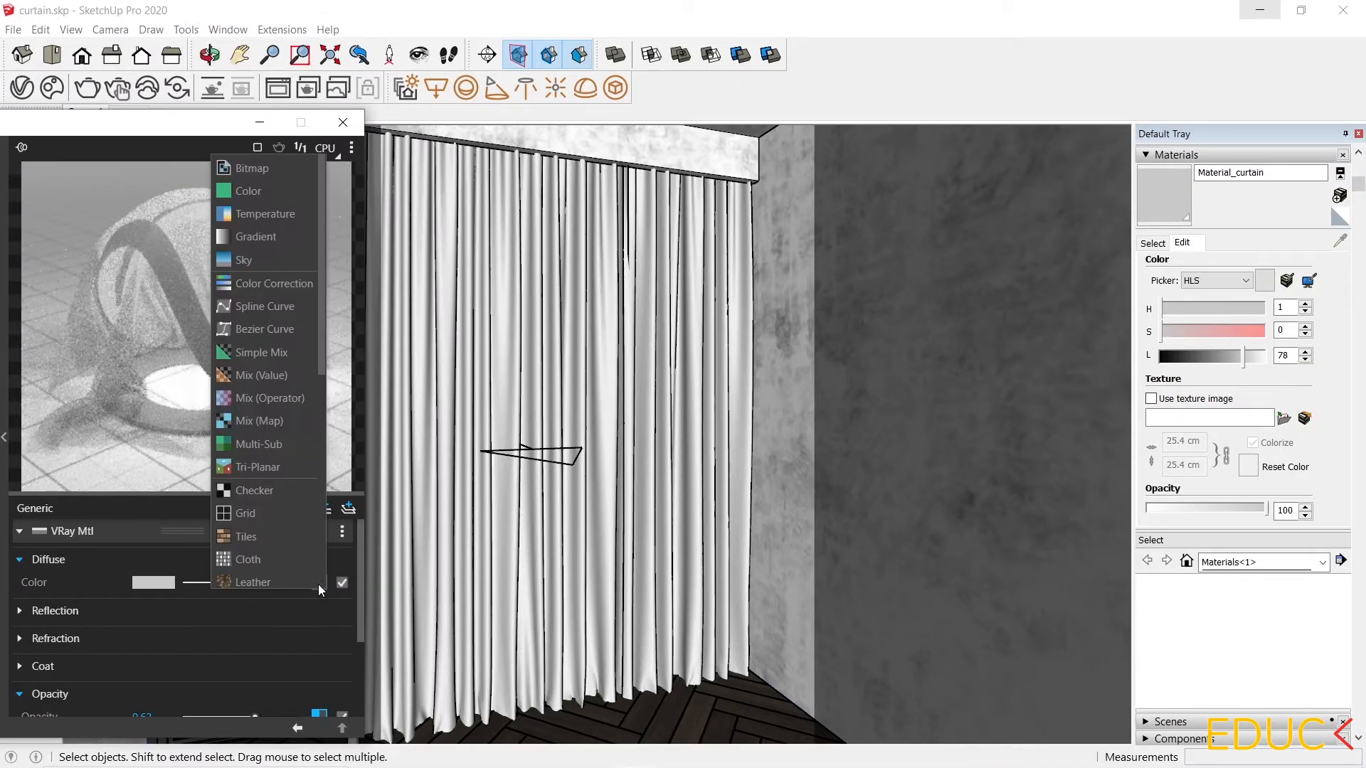
{"action": "left_click", "coordinate": [266, 168]}
{"action": "left_click", "coordinate": [199, 326]}
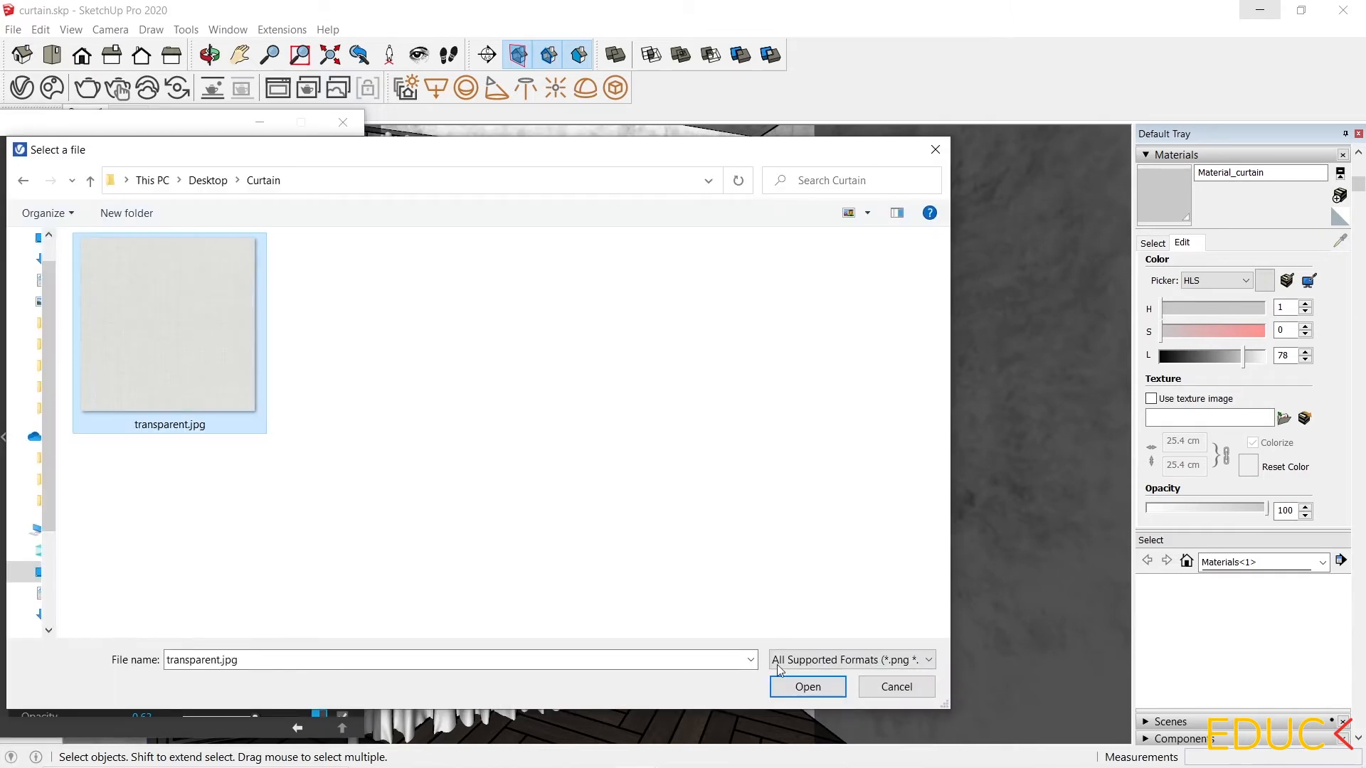
{"action": "left_click", "coordinate": [790, 685]}
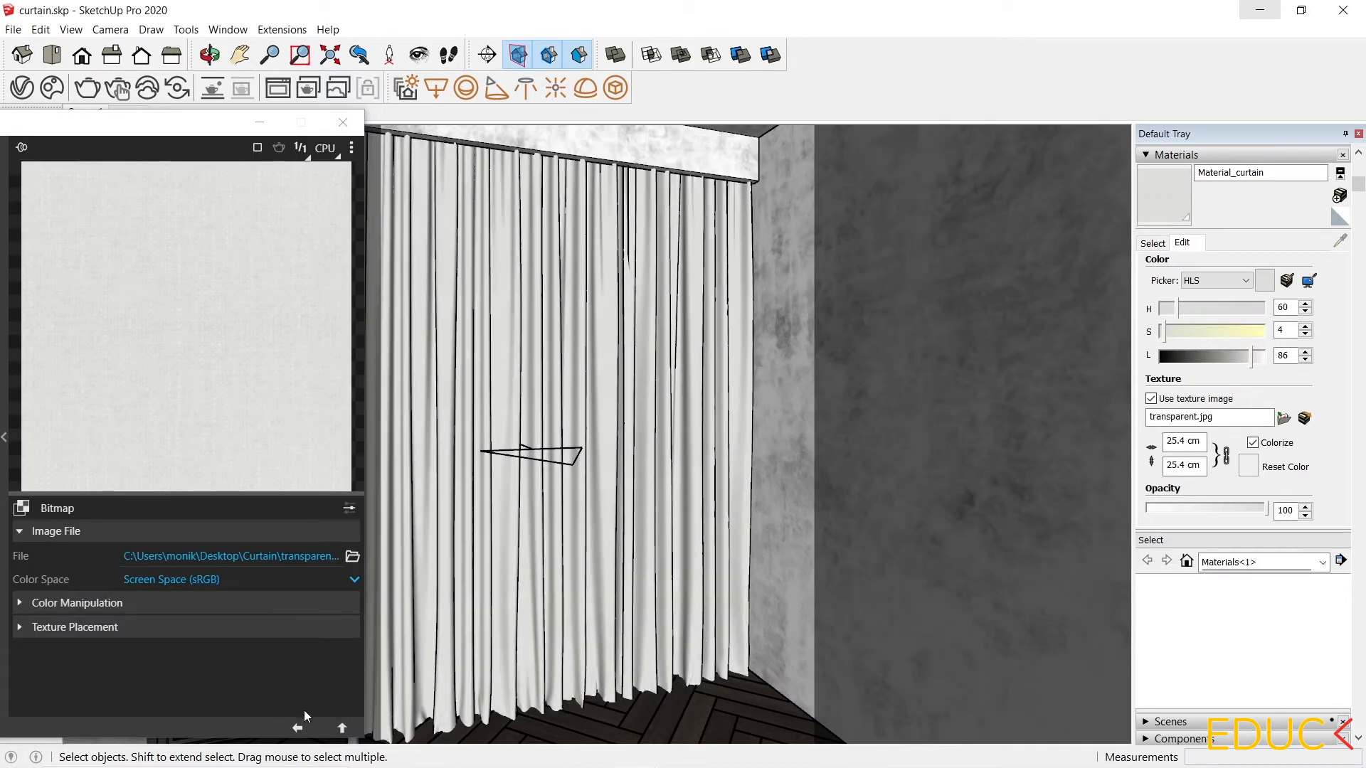
{"action": "left_click", "coordinate": [297, 729]}
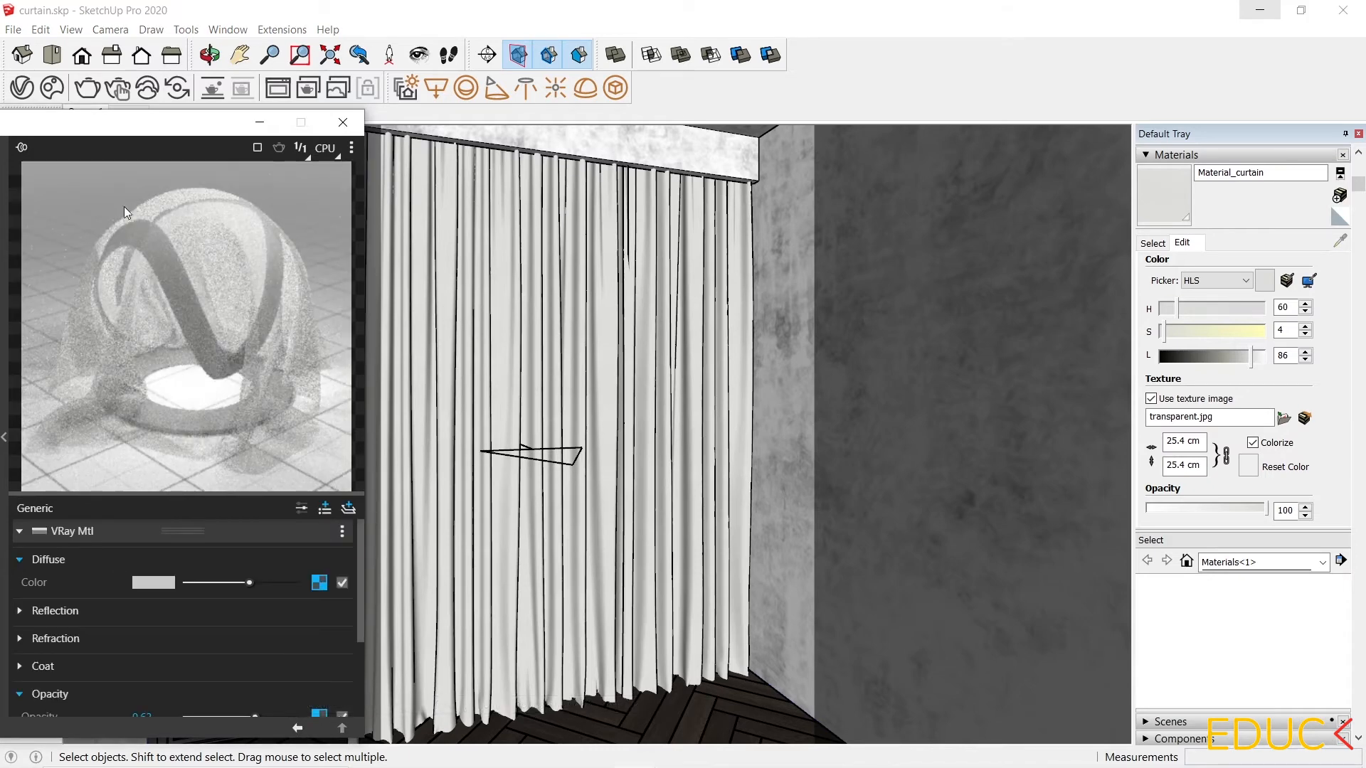
{"action": "left_click", "coordinate": [87, 89]}
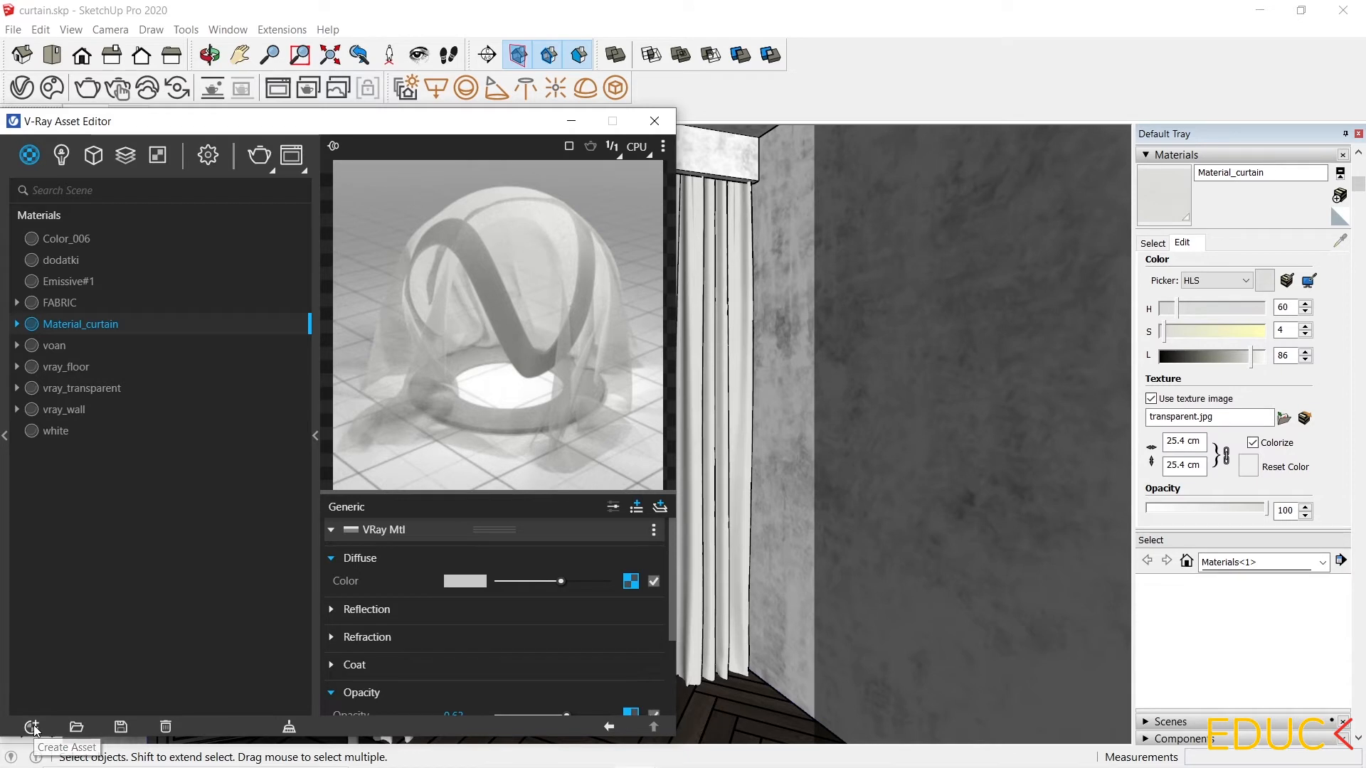
Create a Two Sided material and set its Front Material to Material_curtain
{"action": "left_click", "coordinate": [32, 726]}
{"action": "mouse_move", "coordinate": [50, 712]}
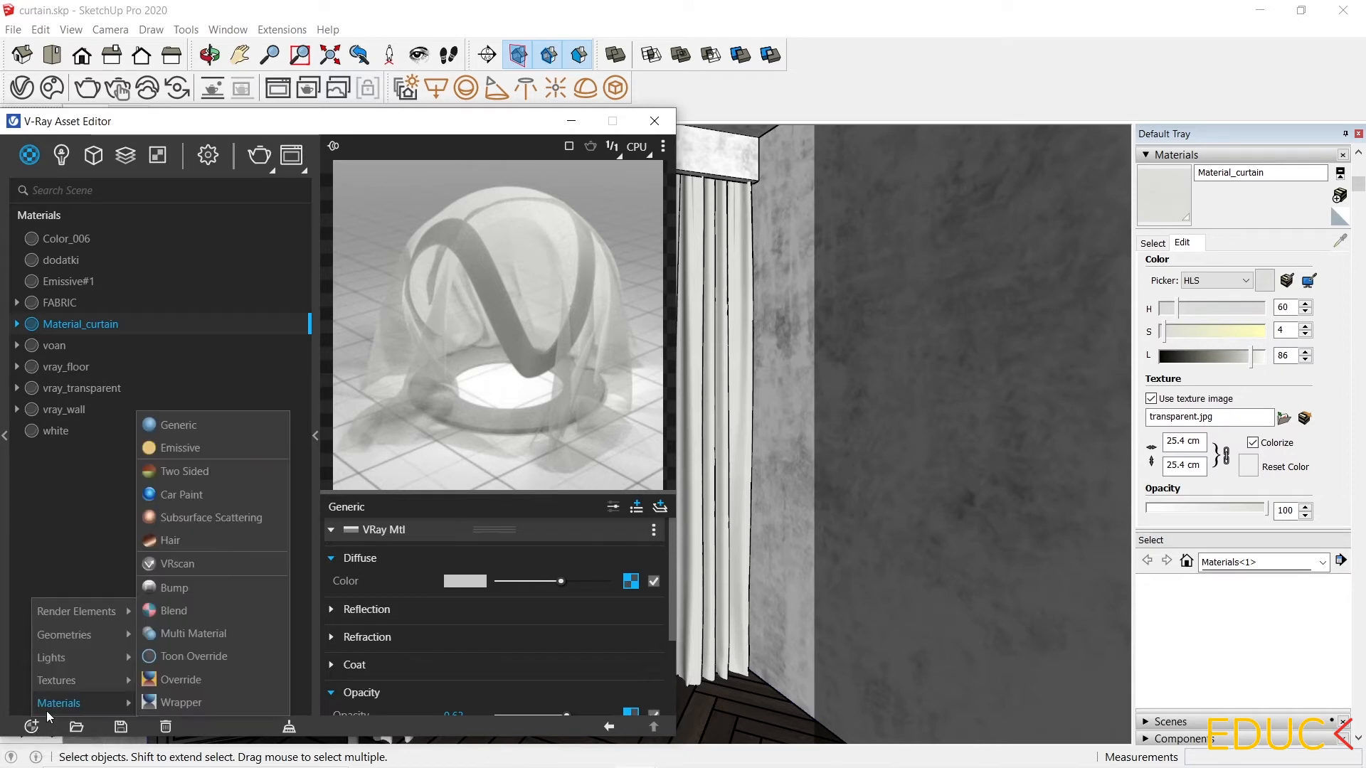
{"action": "left_click", "coordinate": [215, 472]}
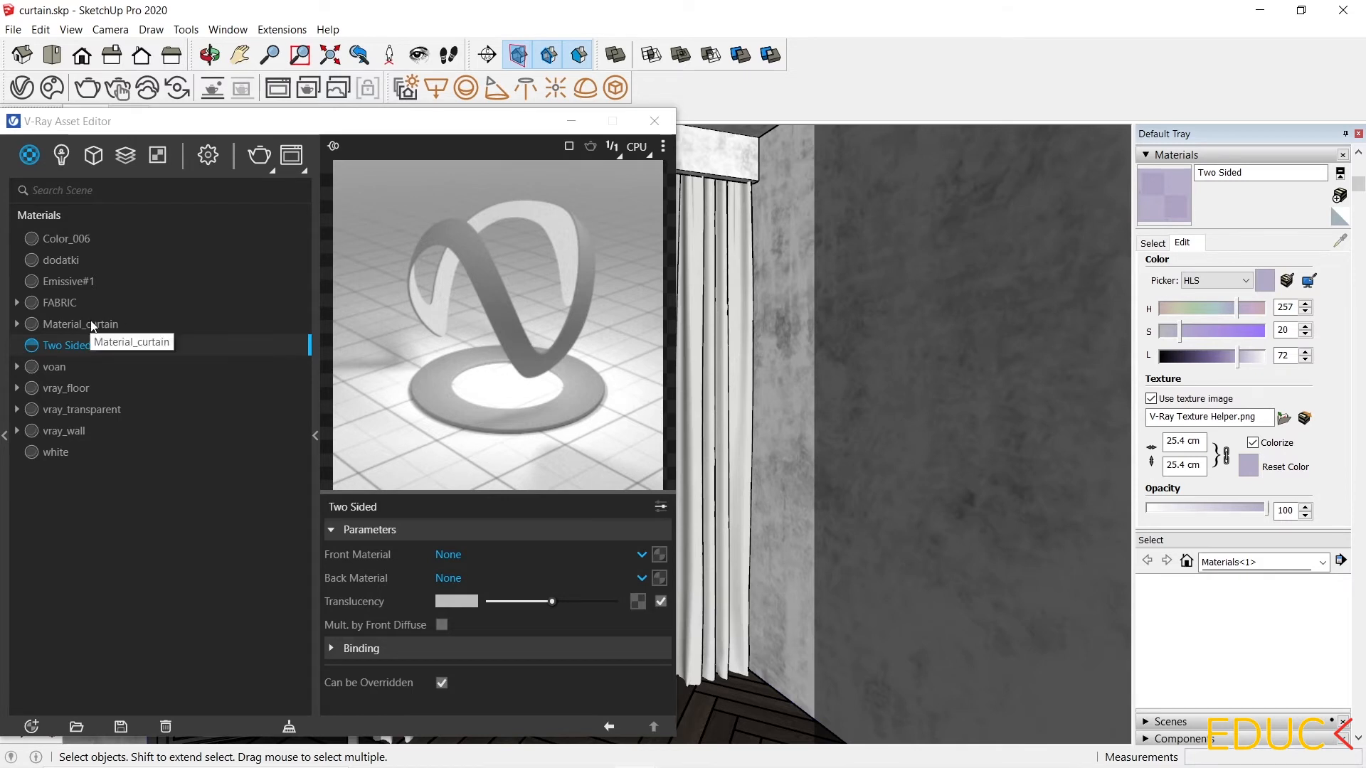
{"action": "left_click", "coordinate": [481, 560]}
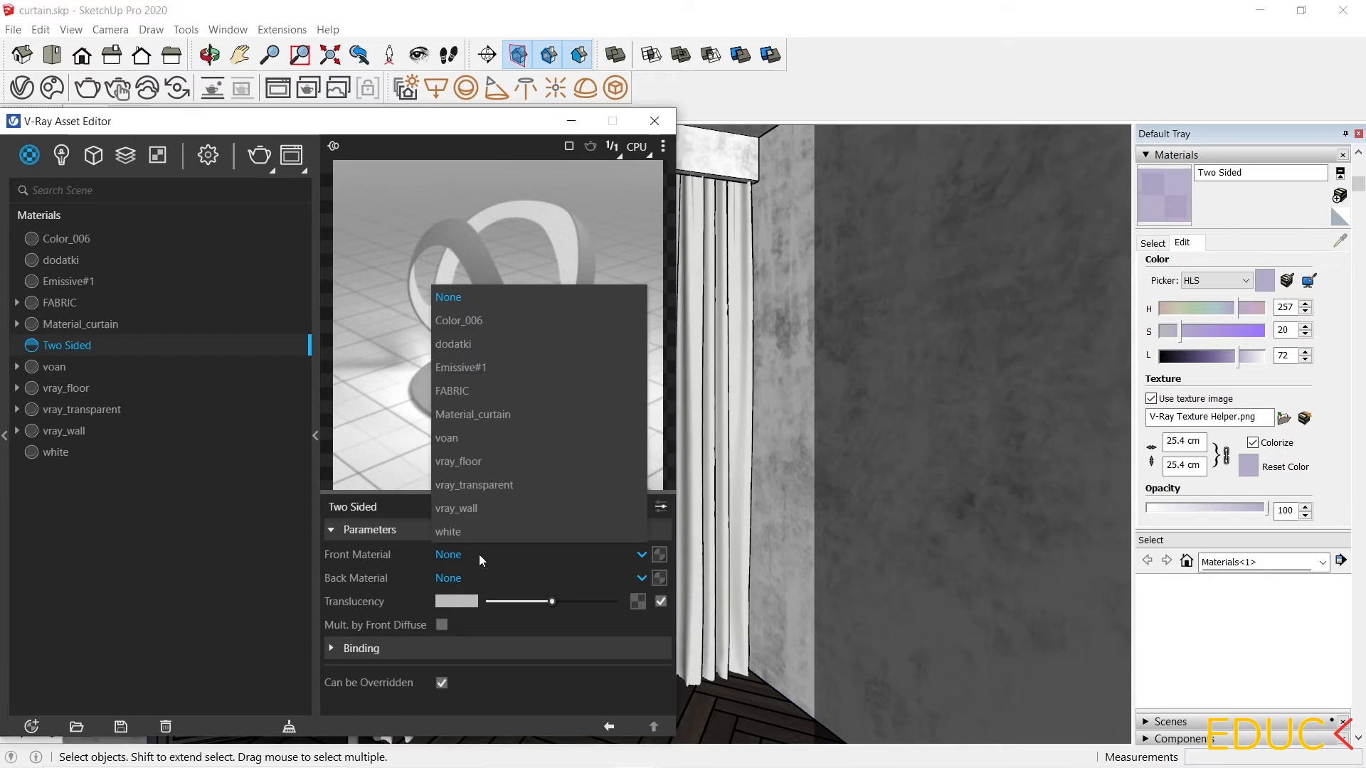
{"action": "left_click", "coordinate": [490, 414]}
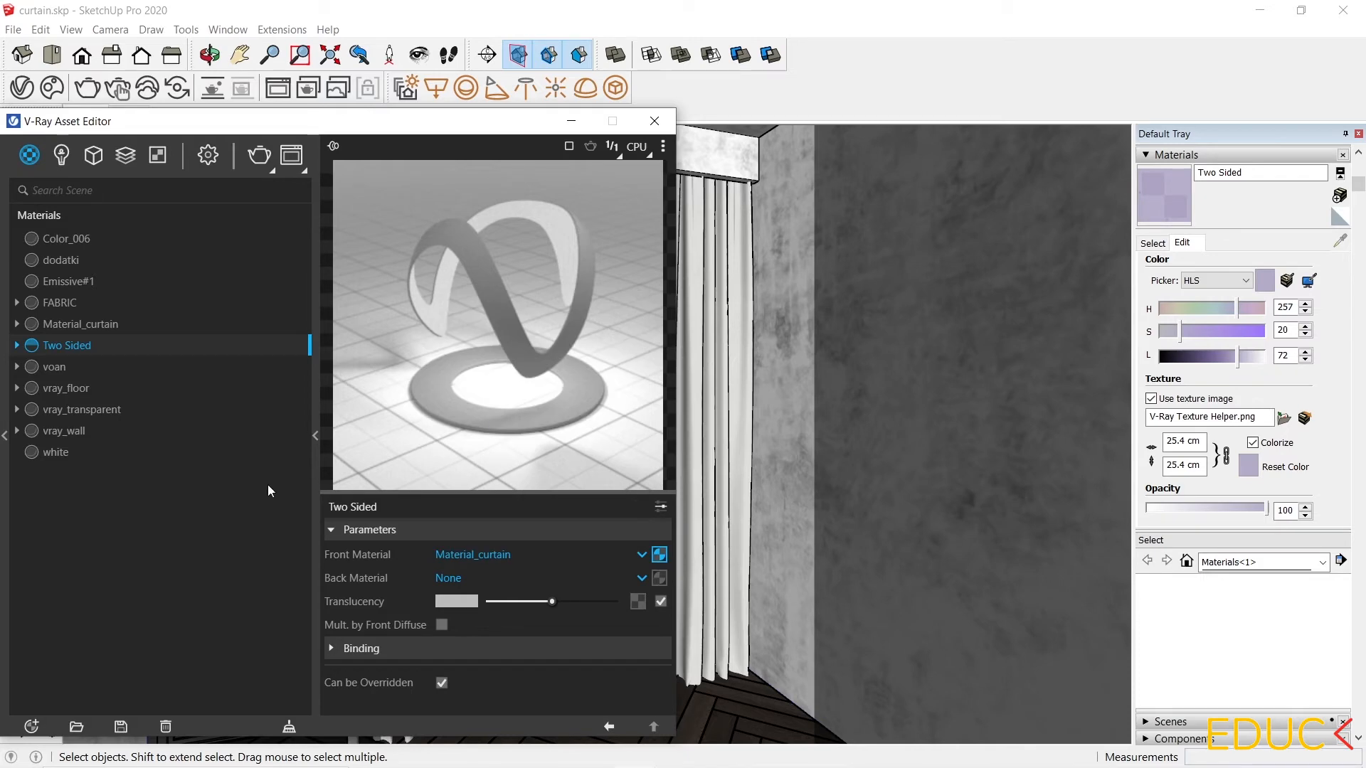
{"action": "mouse_move", "coordinate": [351, 610]}
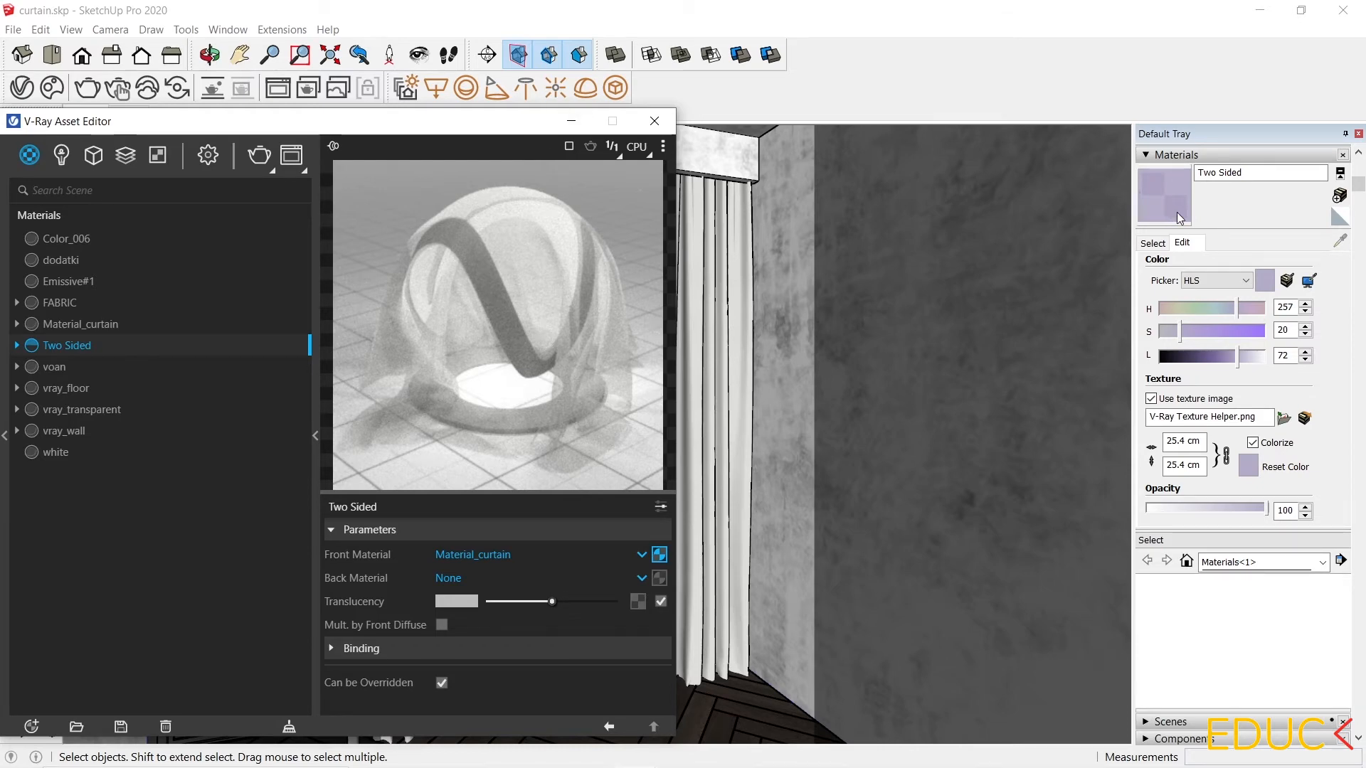
Select all scene objects using Material_curtain and apply the Two Sided material to them
{"action": "left_click_drag", "start_coordinate": [488, 122], "coordinate": [345, 114]}
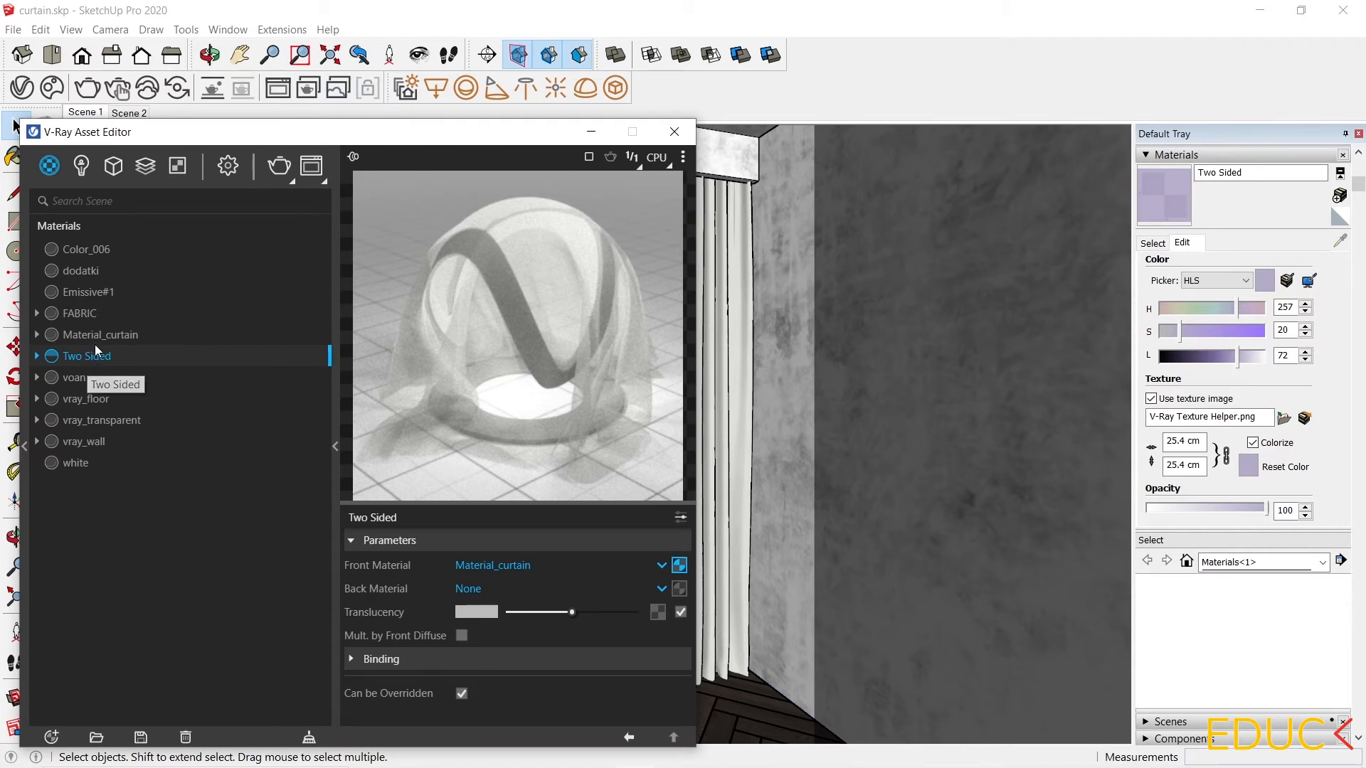
{"action": "left_click", "coordinate": [96, 338]}
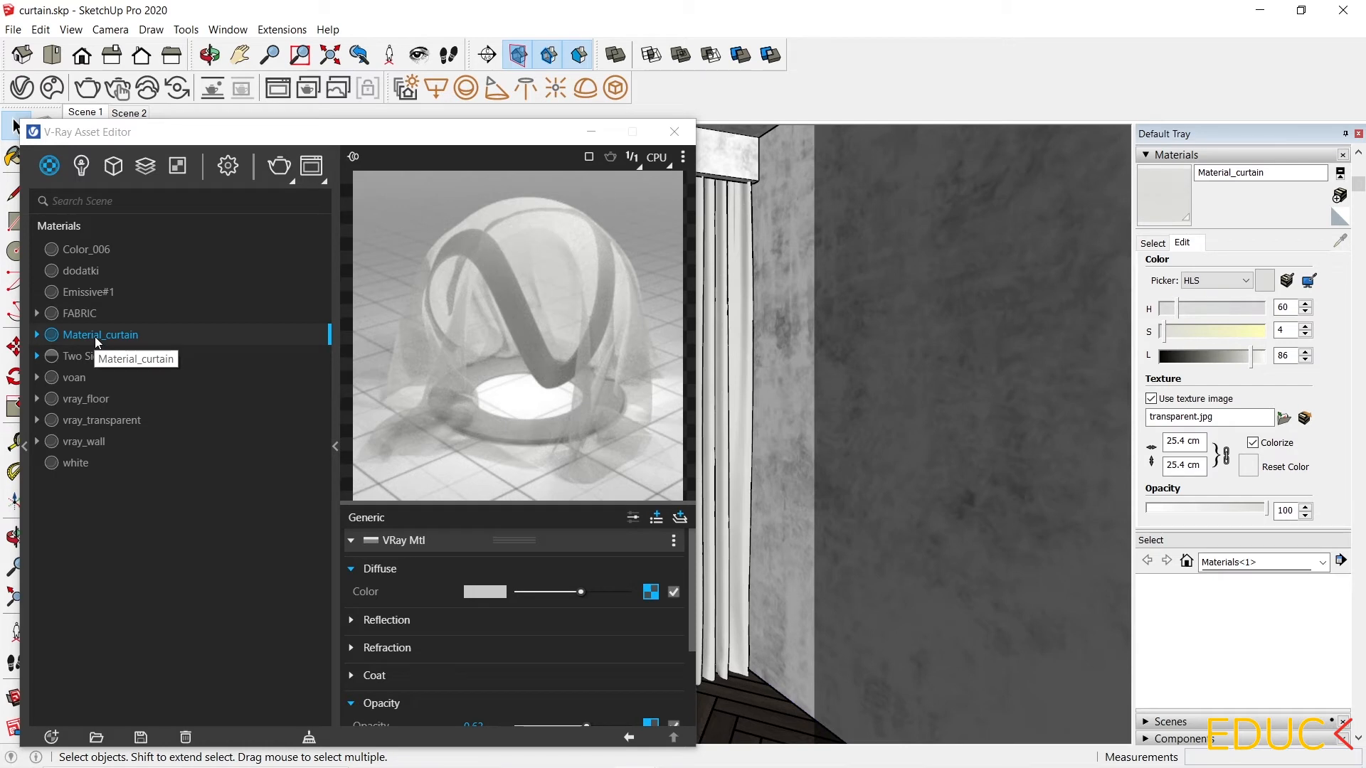
{"action": "right_click", "coordinate": [97, 340]}
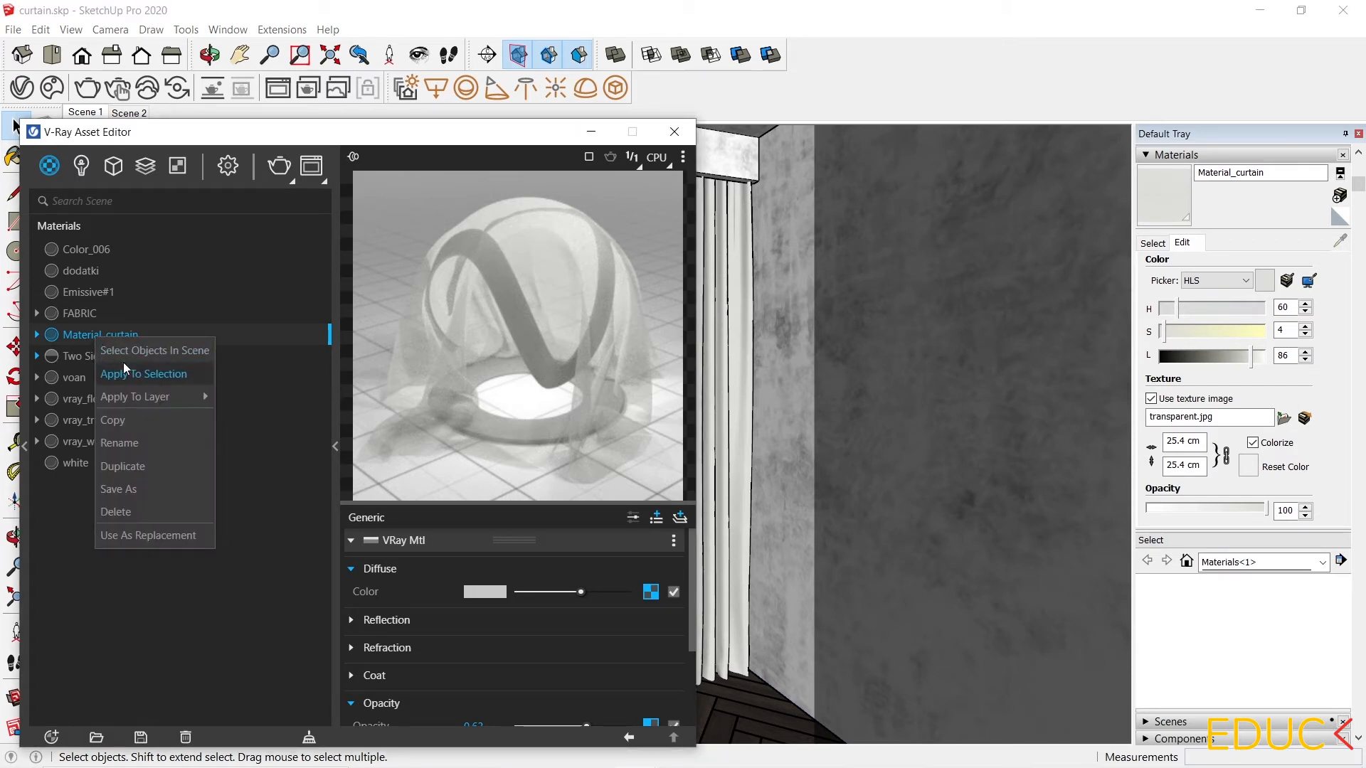
{"action": "left_click", "coordinate": [119, 351]}
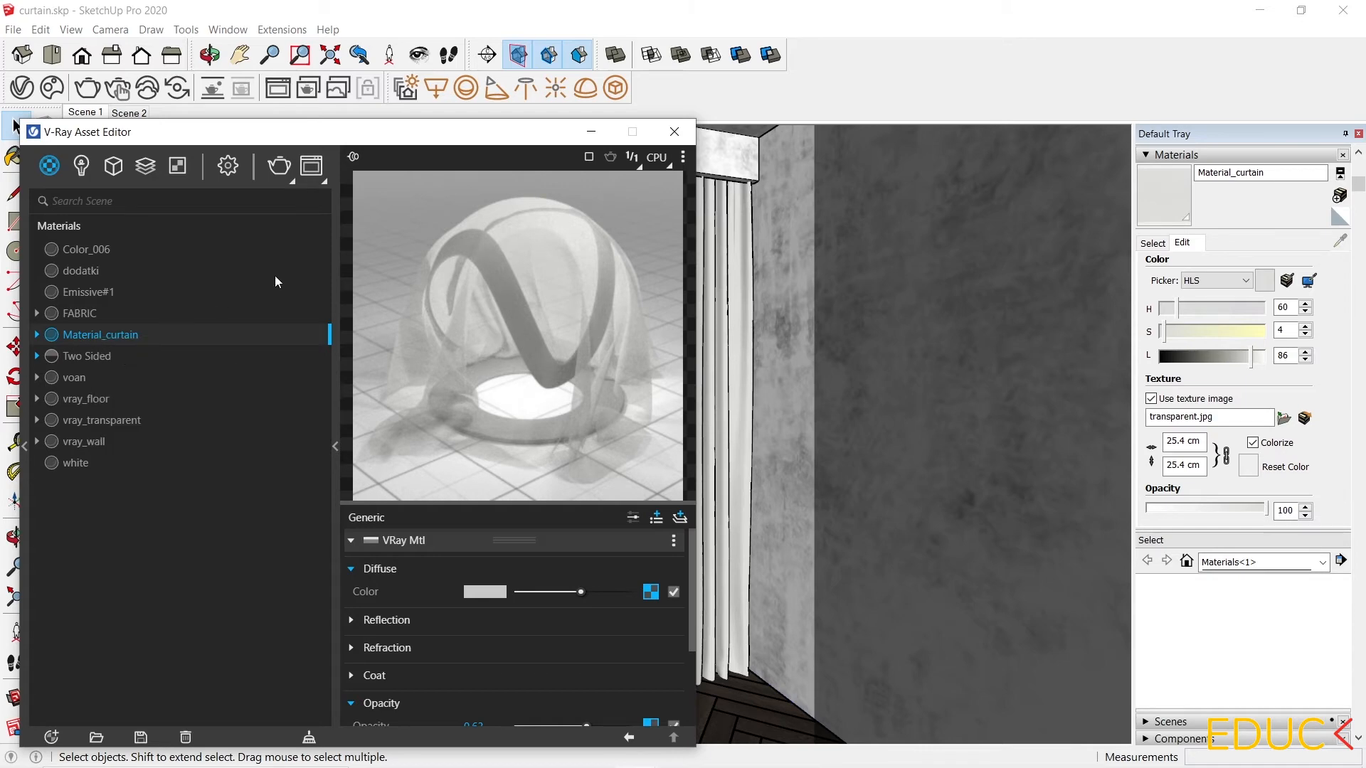
{"action": "left_click_drag", "start_coordinate": [525, 135], "coordinate": [271, 135]}
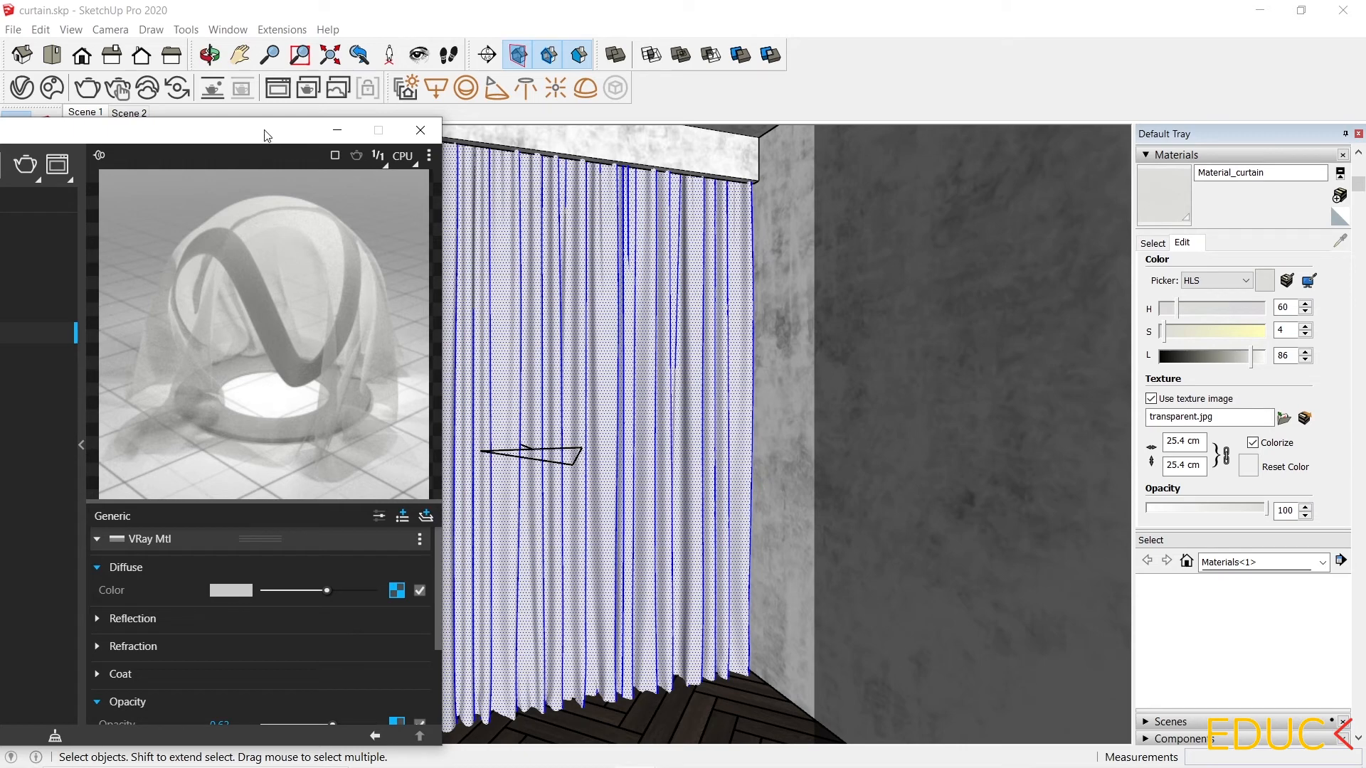
{"action": "left_click_drag", "start_coordinate": [267, 136], "coordinate": [519, 122]}
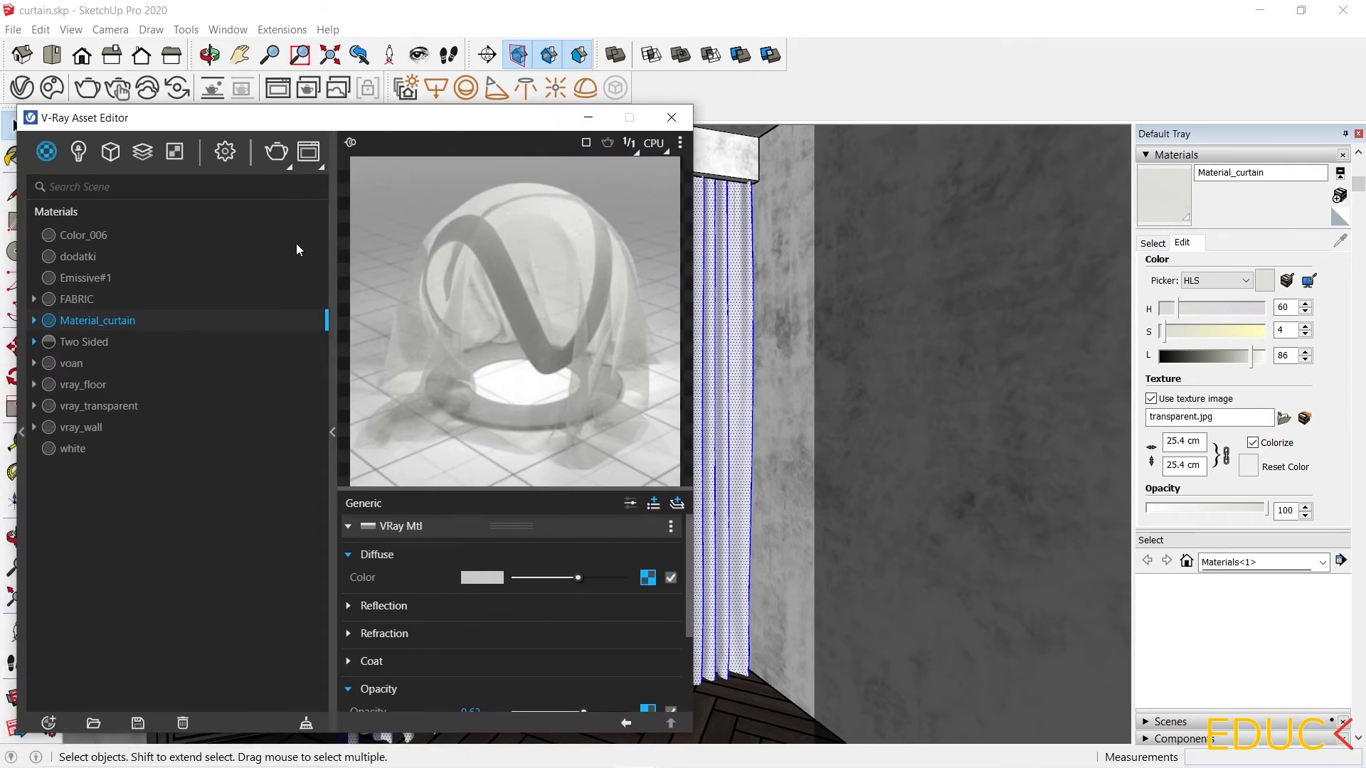
{"action": "right_click", "coordinate": [88, 343]}
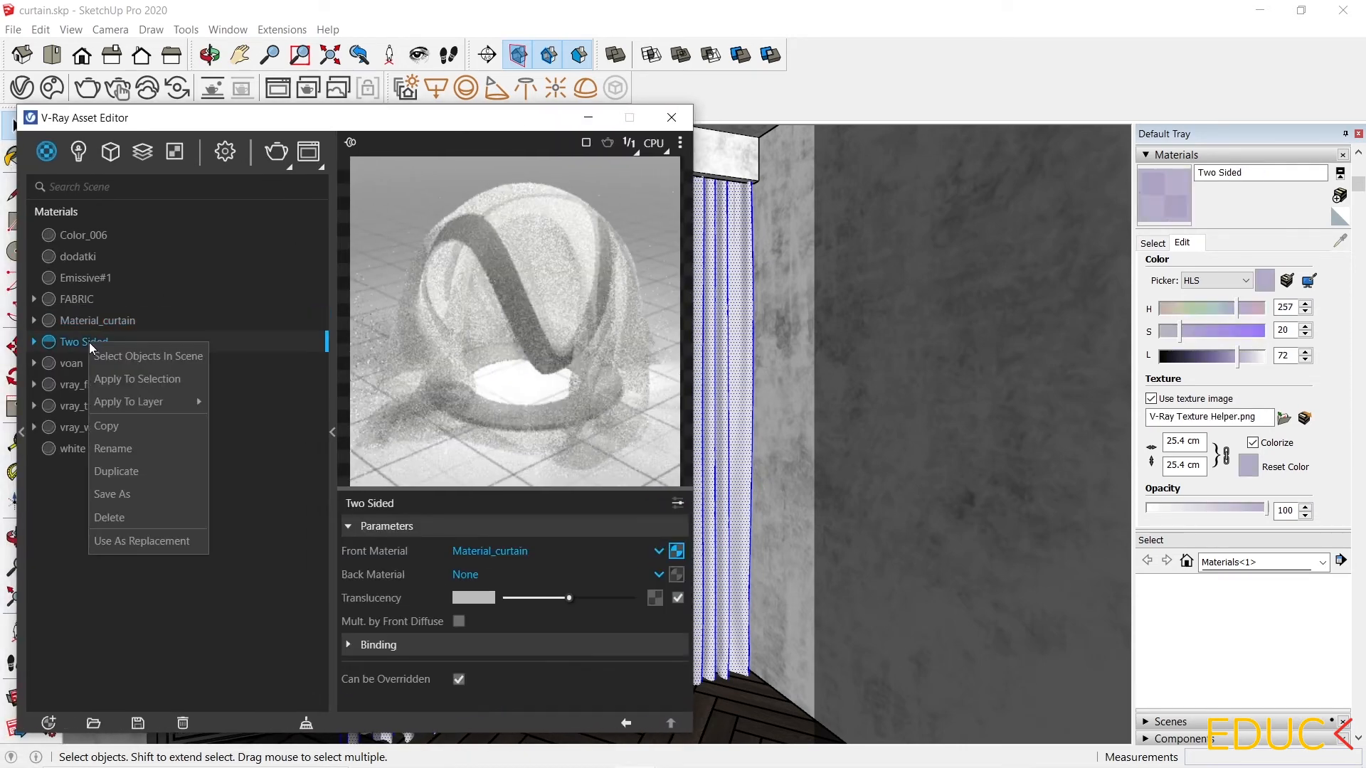
{"action": "left_click", "coordinate": [145, 380]}
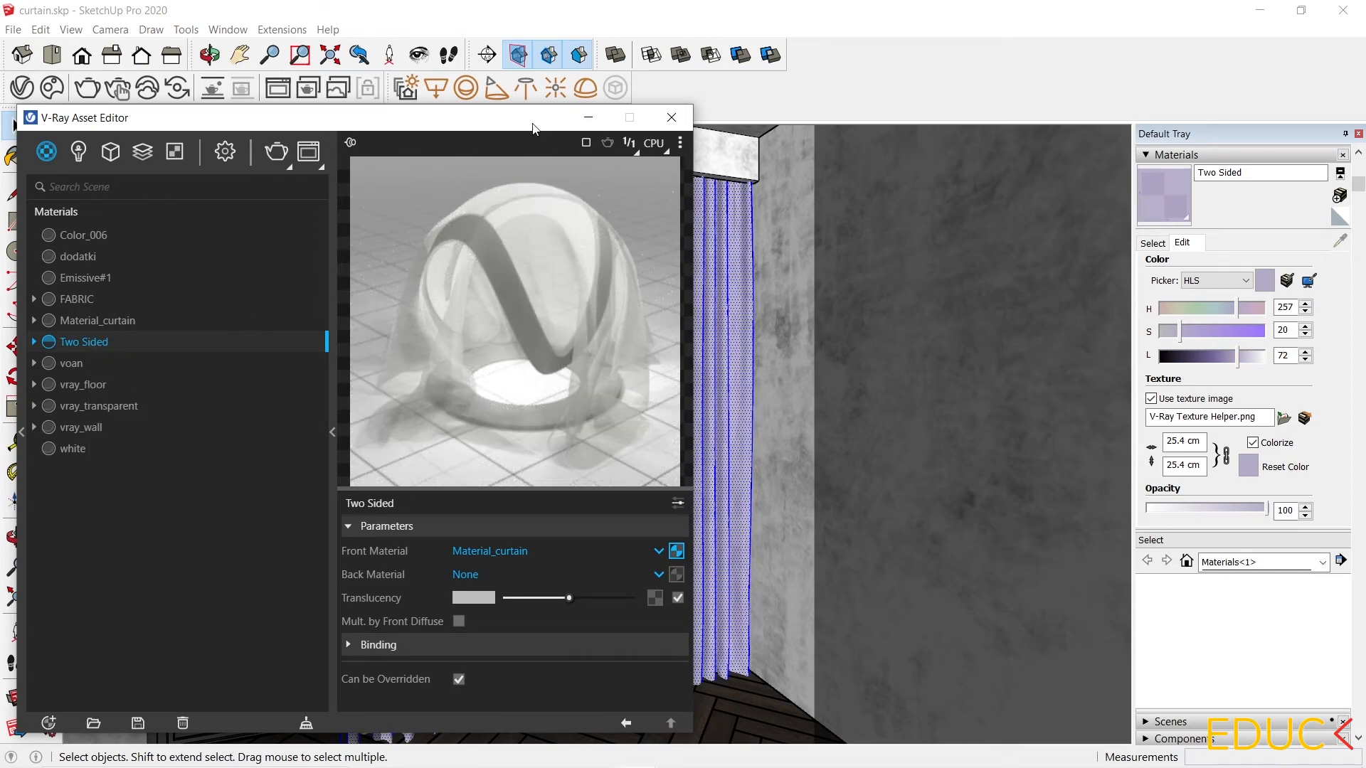
{"action": "left_click_drag", "start_coordinate": [534, 129], "coordinate": [392, 123]}
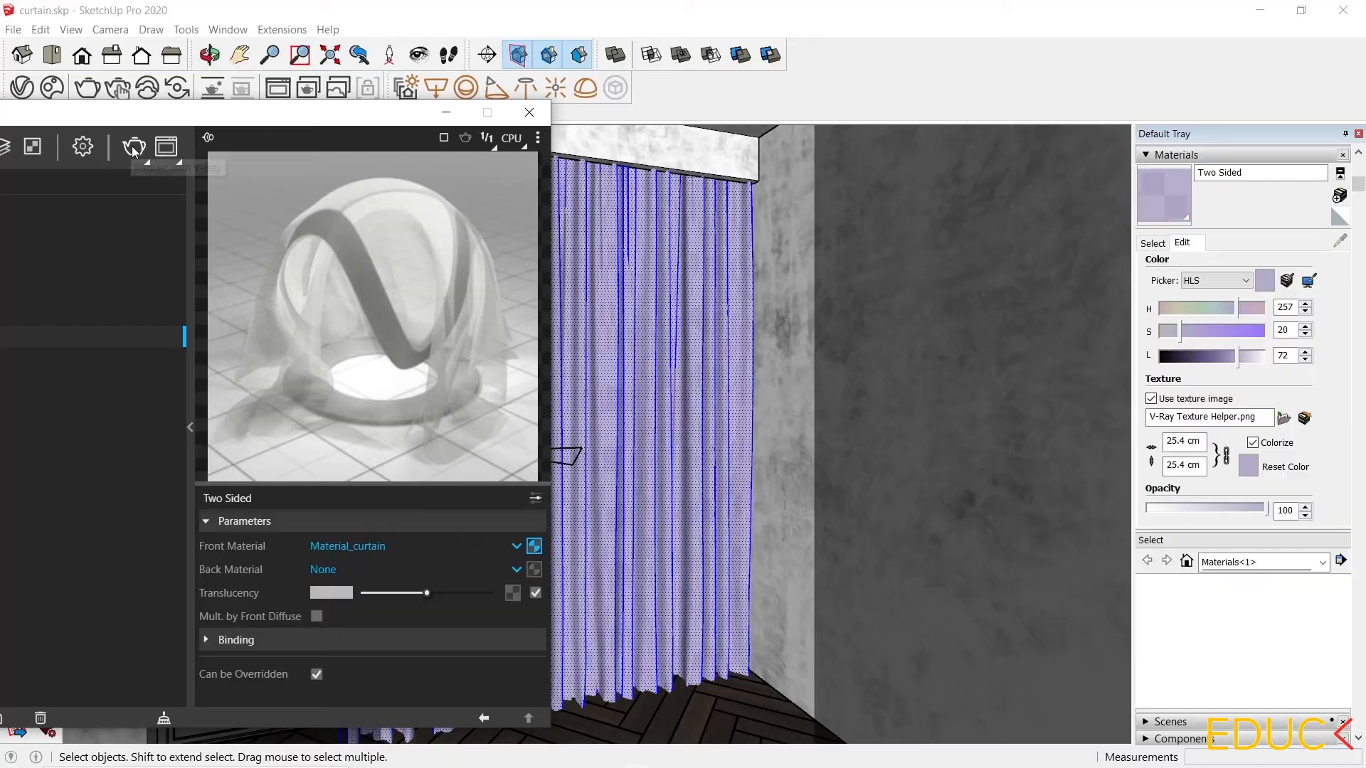
Render the scene with the Two Sided curtain and compare it with the previous render, including up close
{"action": "left_click", "coordinate": [133, 147]}
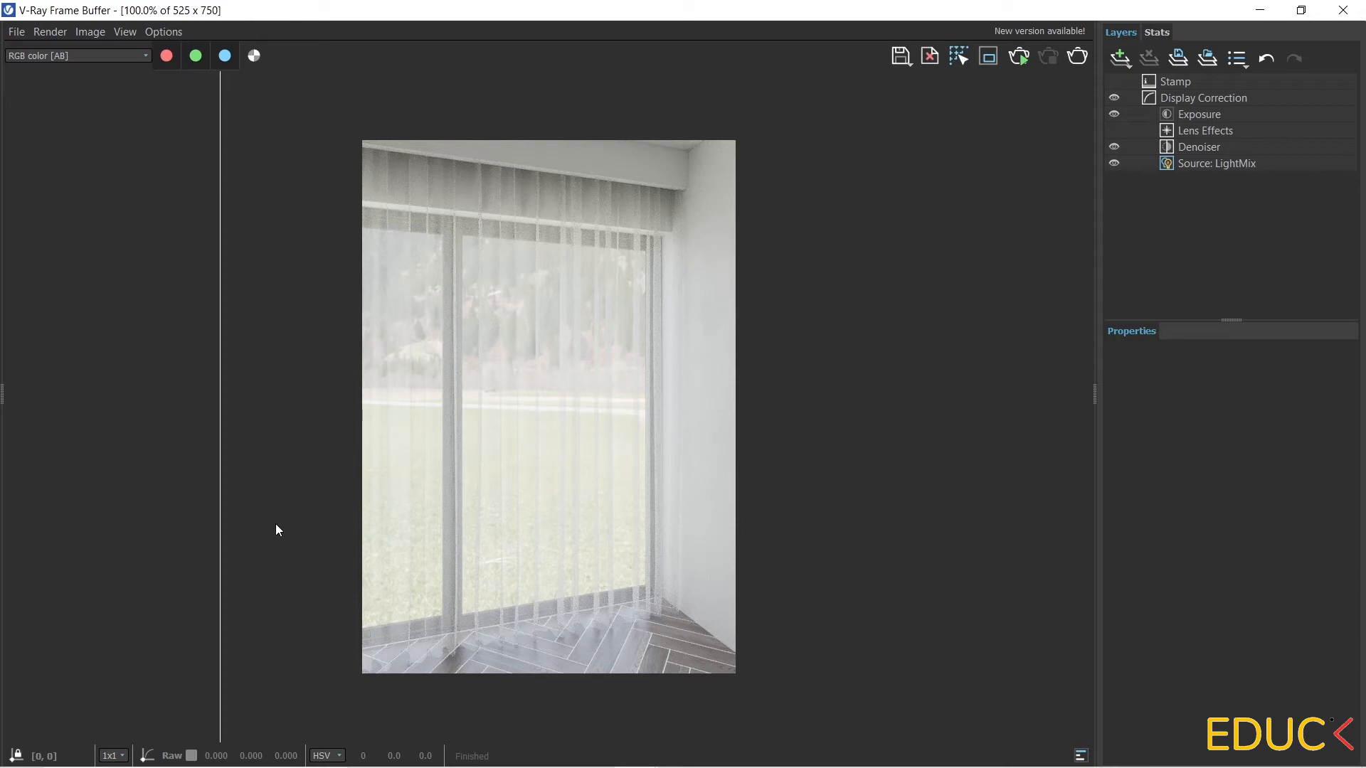
{"action": "left_click_drag", "start_coordinate": [220, 522], "coordinate": [548, 494]}
{"action": "scroll", "coordinate": [548, 495], "scroll_direction": "up", "scroll_amount": 1}
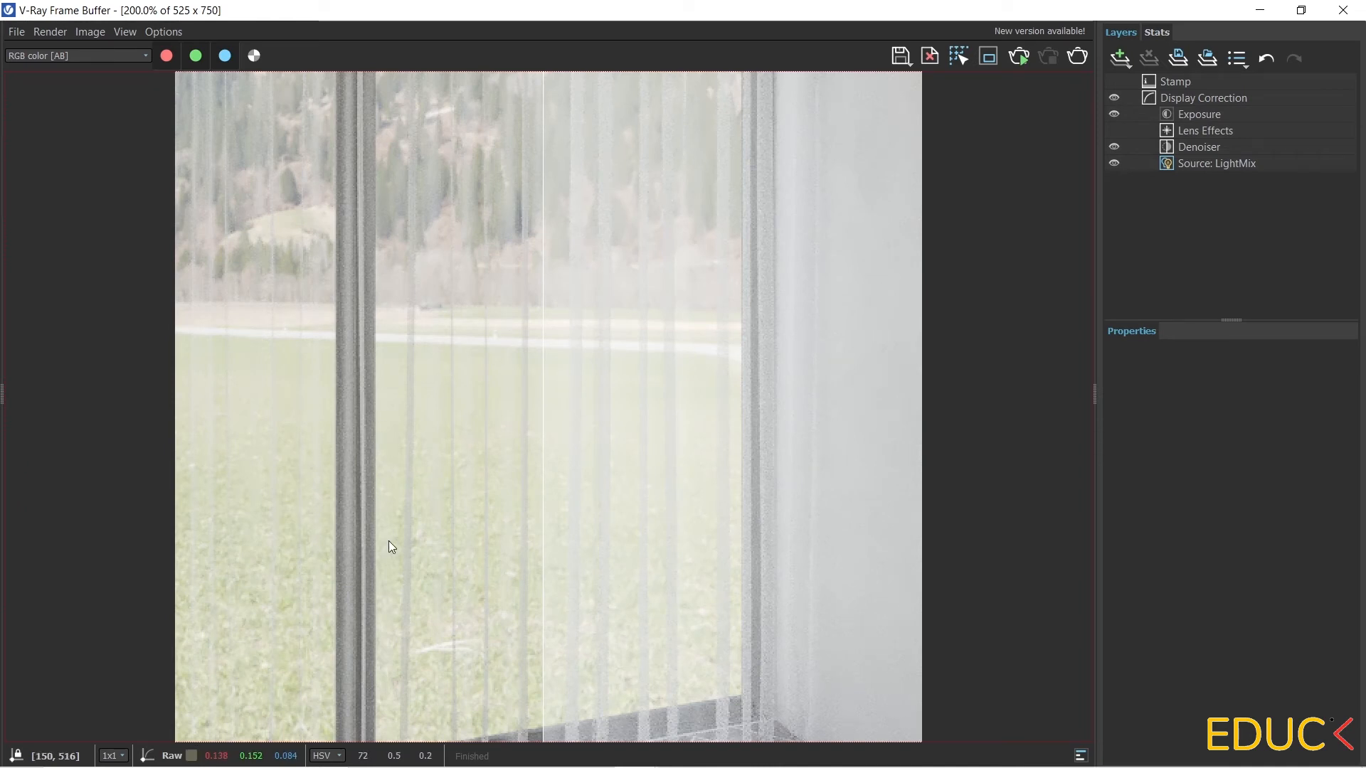
{"action": "scroll", "coordinate": [488, 360], "scroll_direction": "down", "scroll_amount": 1}
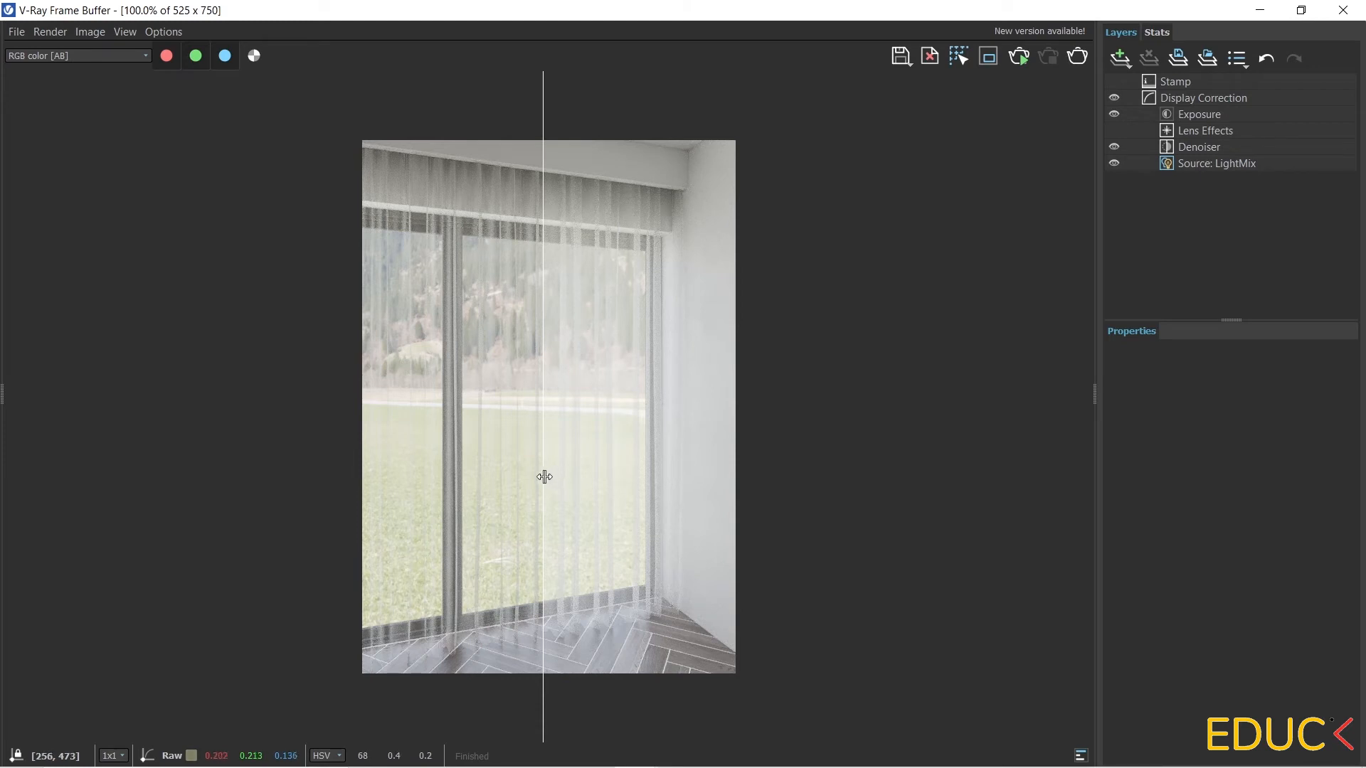
{"action": "left_click_drag", "start_coordinate": [544, 476], "coordinate": [364, 518]}
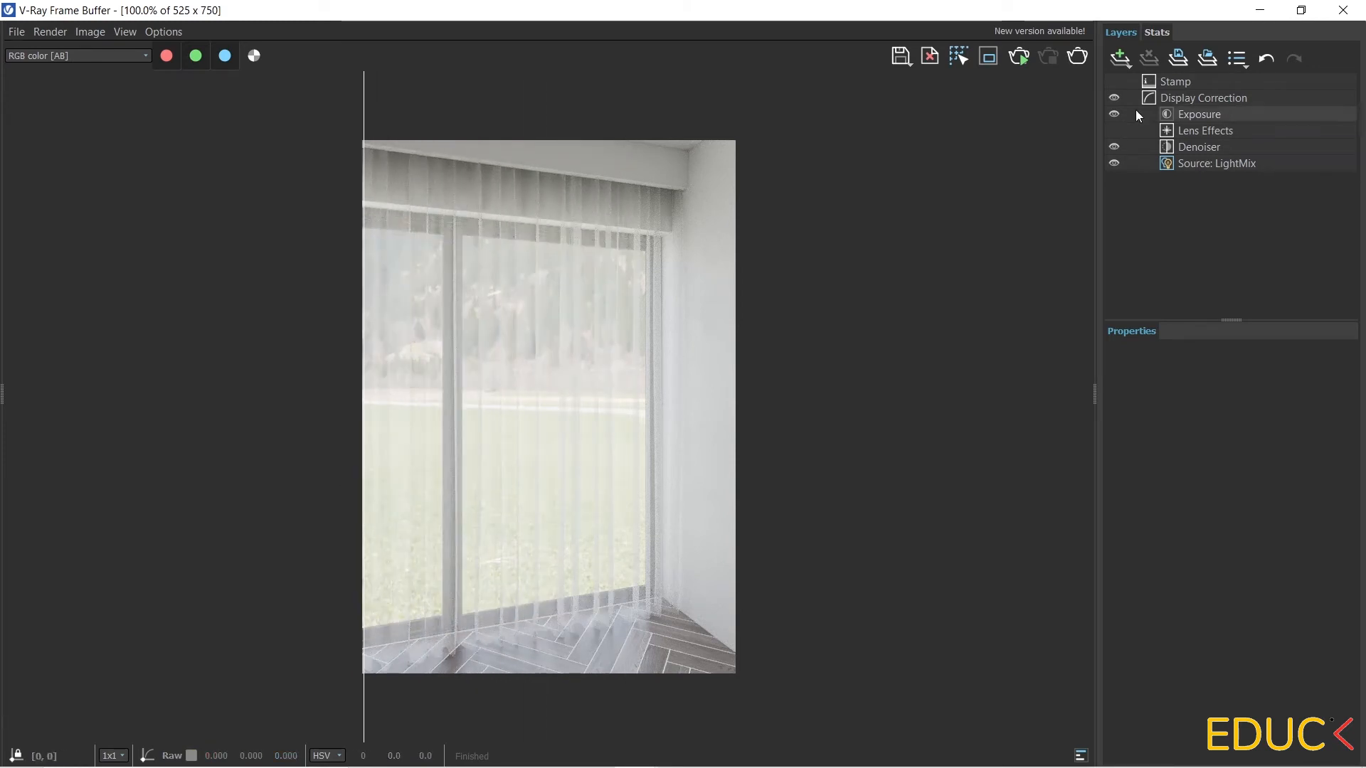
{"action": "left_click", "coordinate": [1261, 10]}
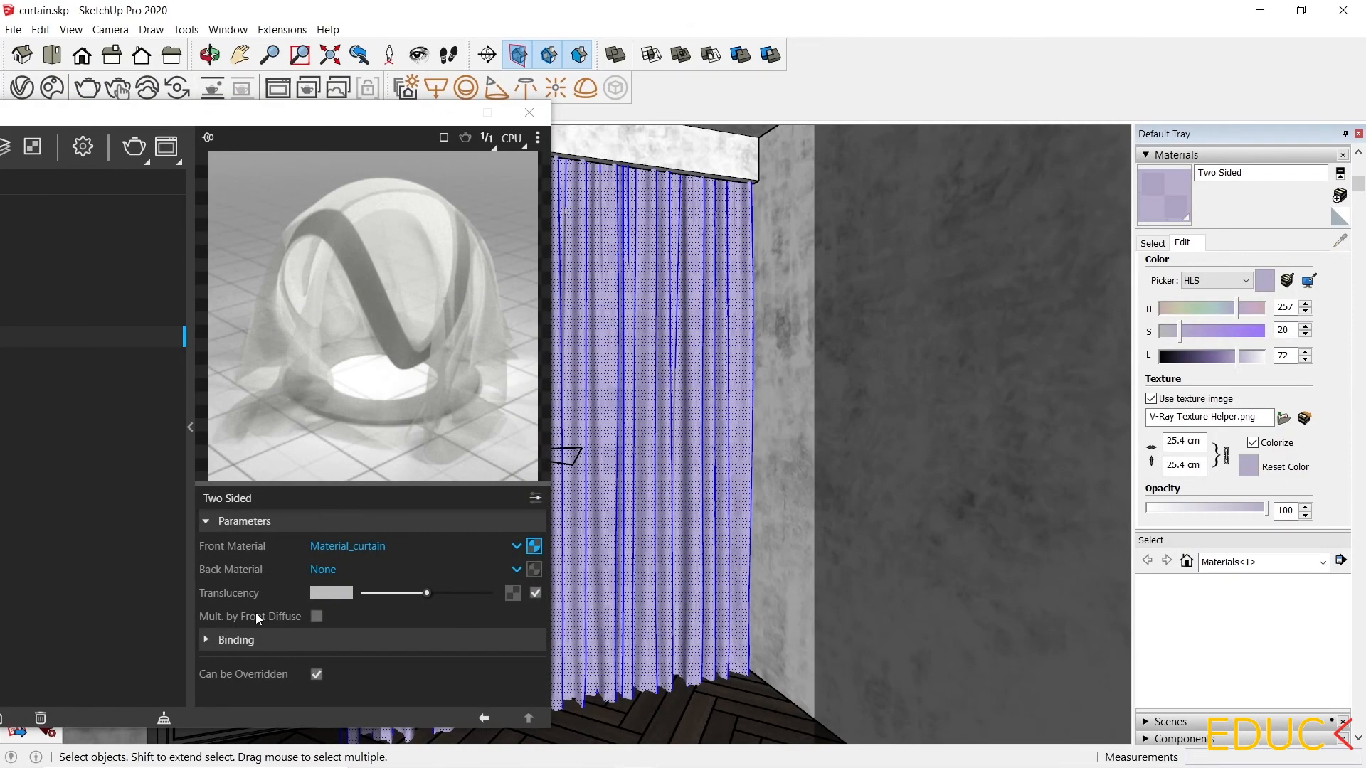
Lower the Two Sided material's Translucency to nearly black, render the scene and compare it with the earlier render
{"action": "mouse_move", "coordinate": [222, 603]}
{"action": "left_click_drag", "start_coordinate": [426, 593], "coordinate": [374, 596]}
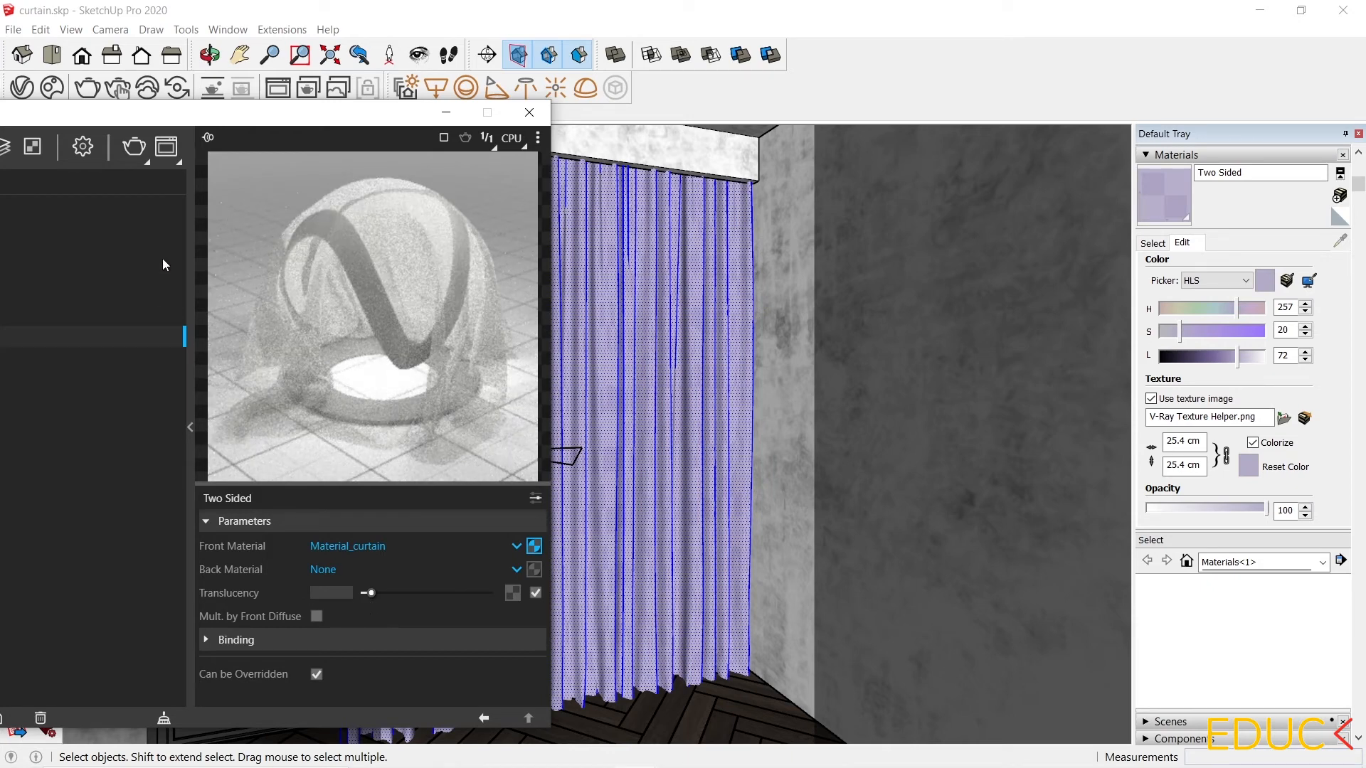
{"action": "left_click", "coordinate": [135, 148]}
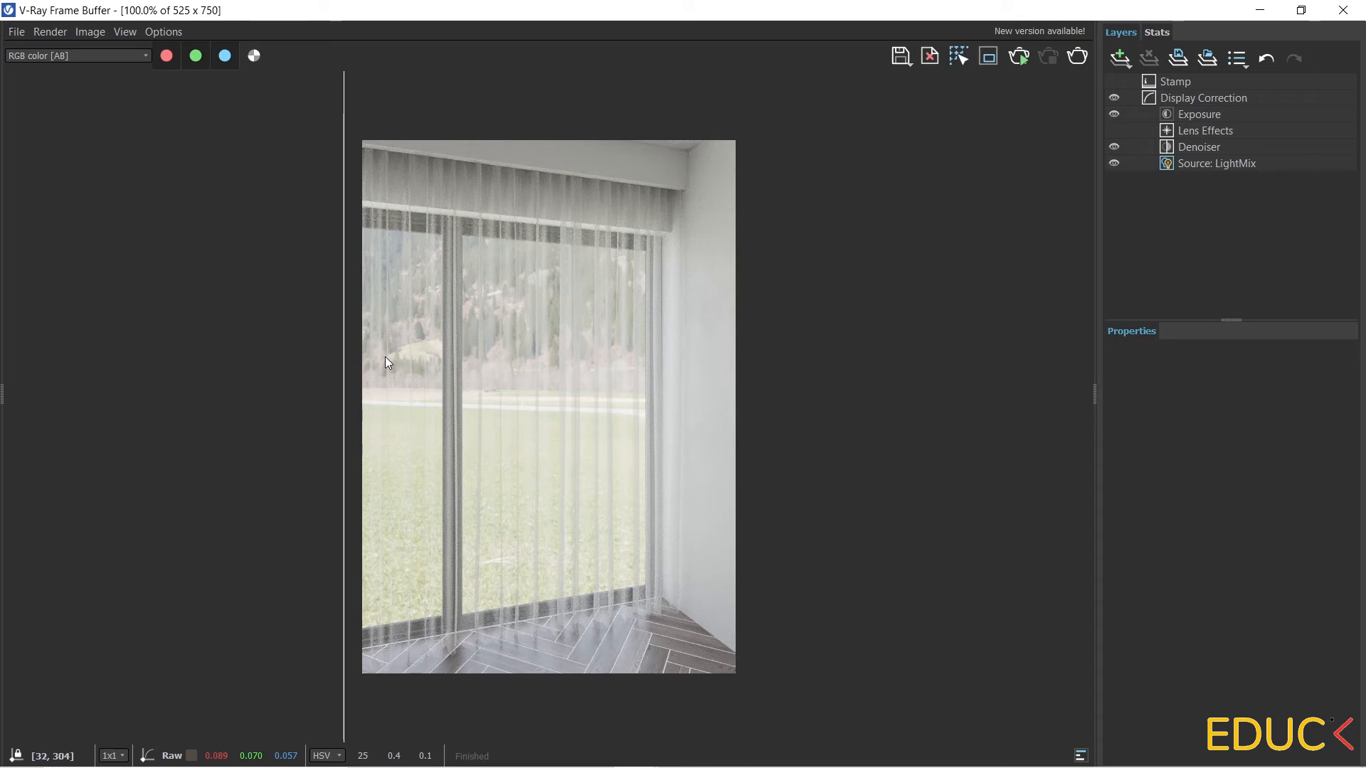
{"action": "left_click_drag", "start_coordinate": [342, 364], "coordinate": [546, 368]}
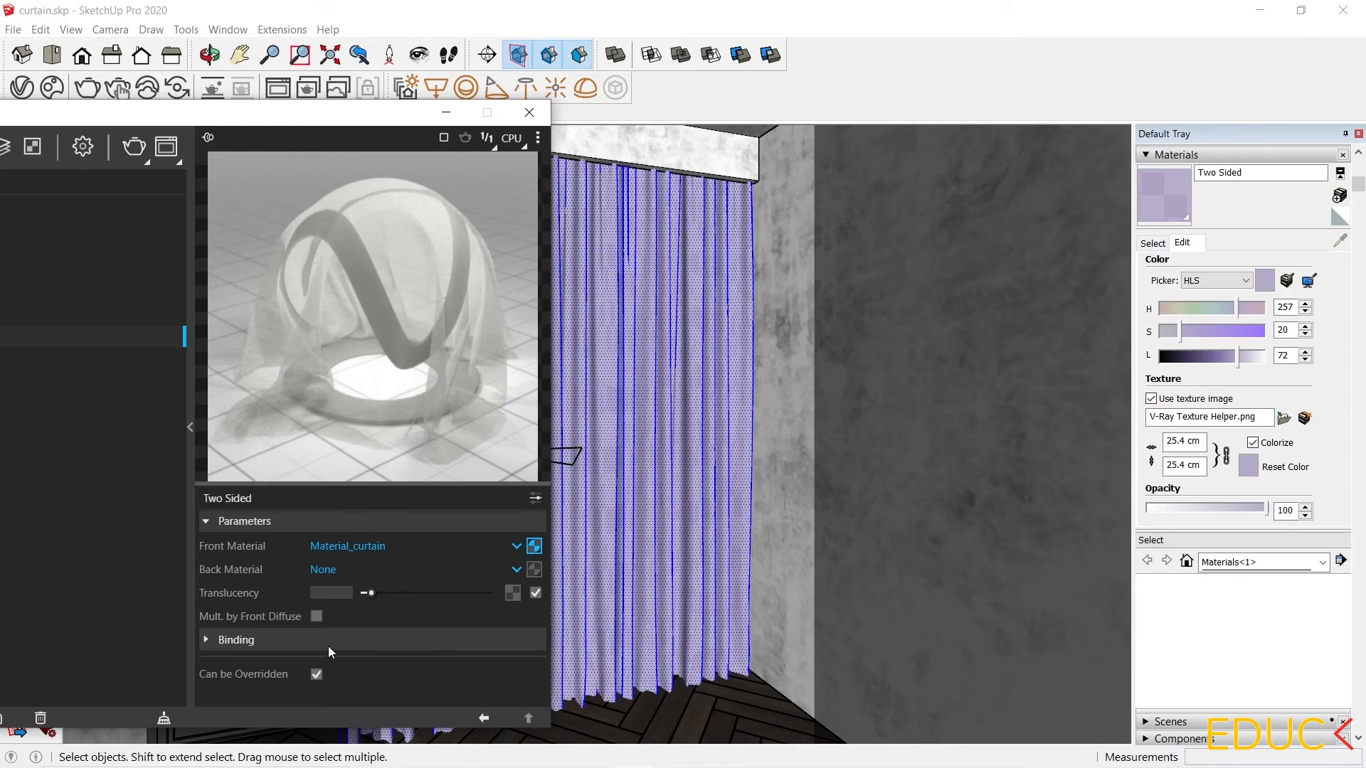
Raise the Two Sided material's Translucency to white and render the scene again
{"action": "mouse_move", "coordinate": [225, 593]}
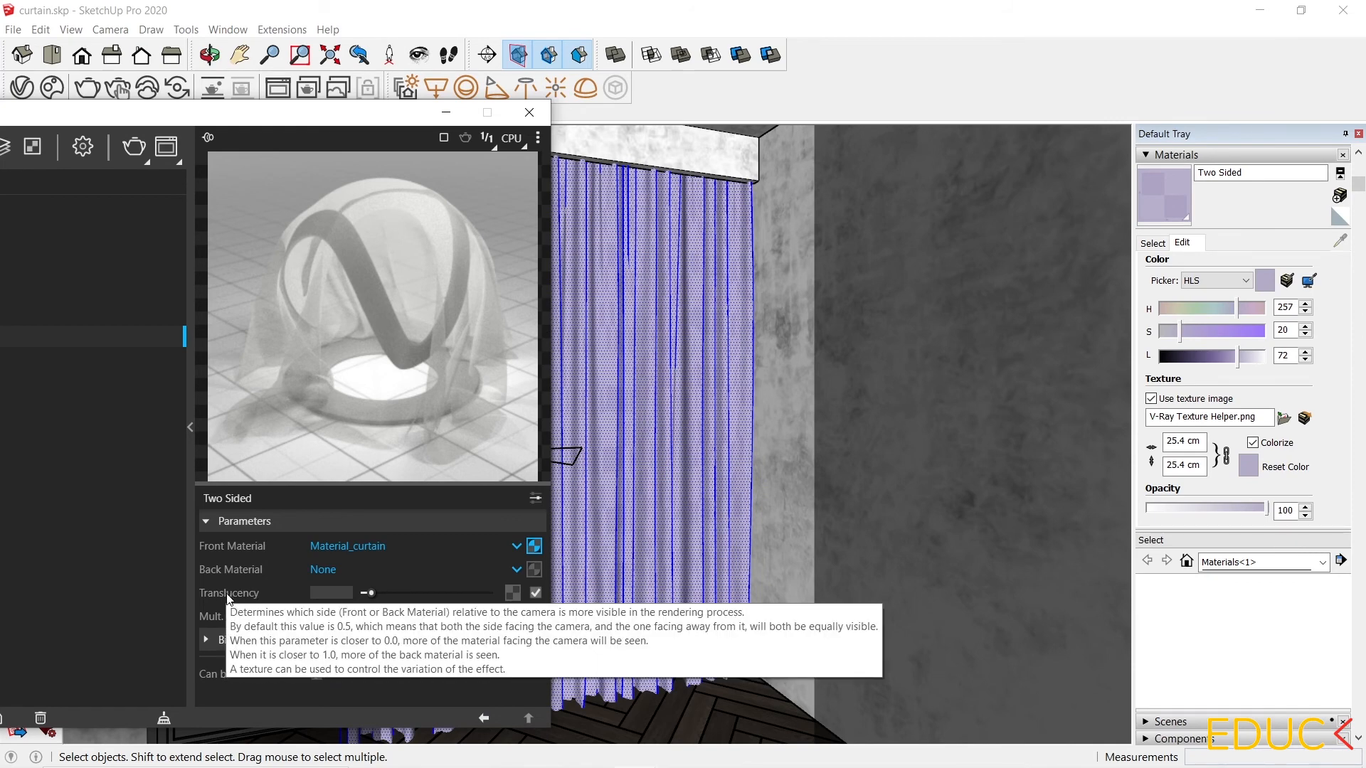
{"action": "left_click_drag", "start_coordinate": [370, 592], "coordinate": [490, 601]}
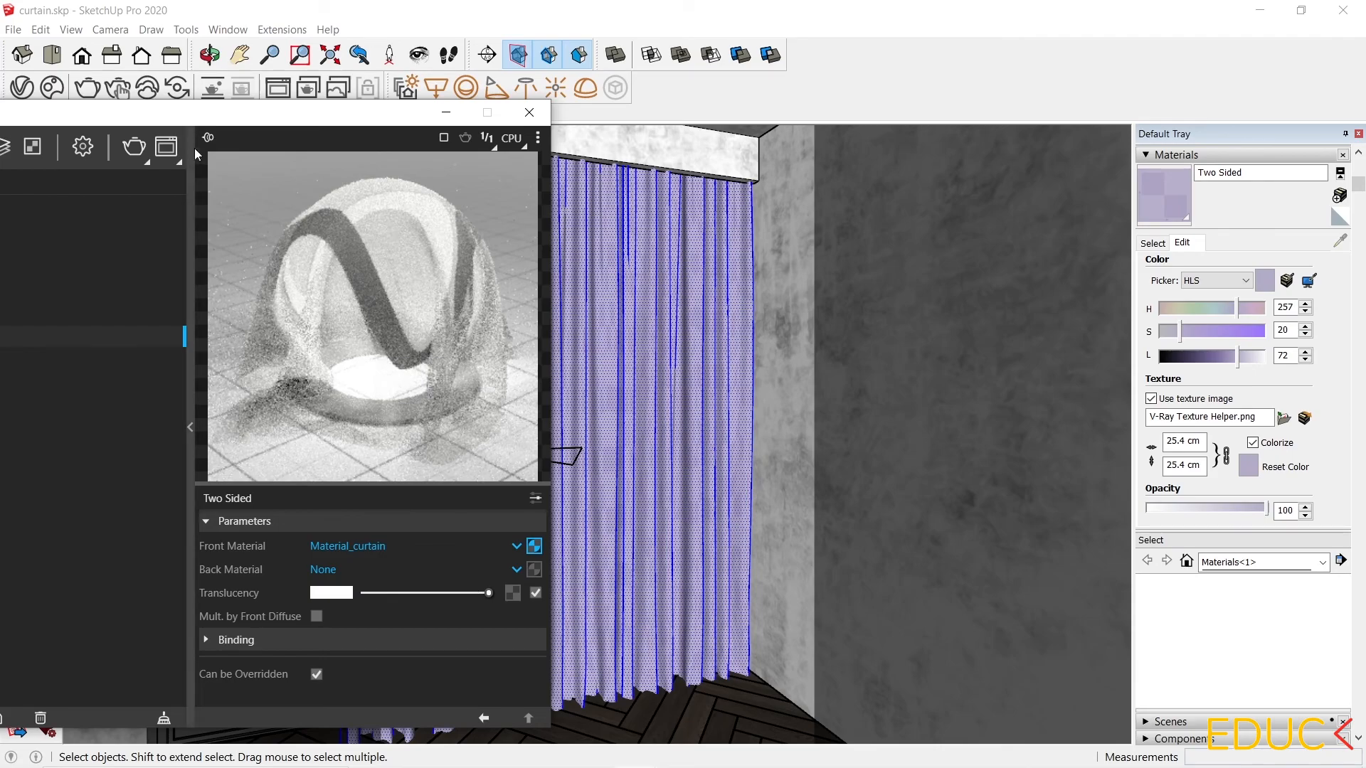
{"action": "left_click", "coordinate": [134, 149]}
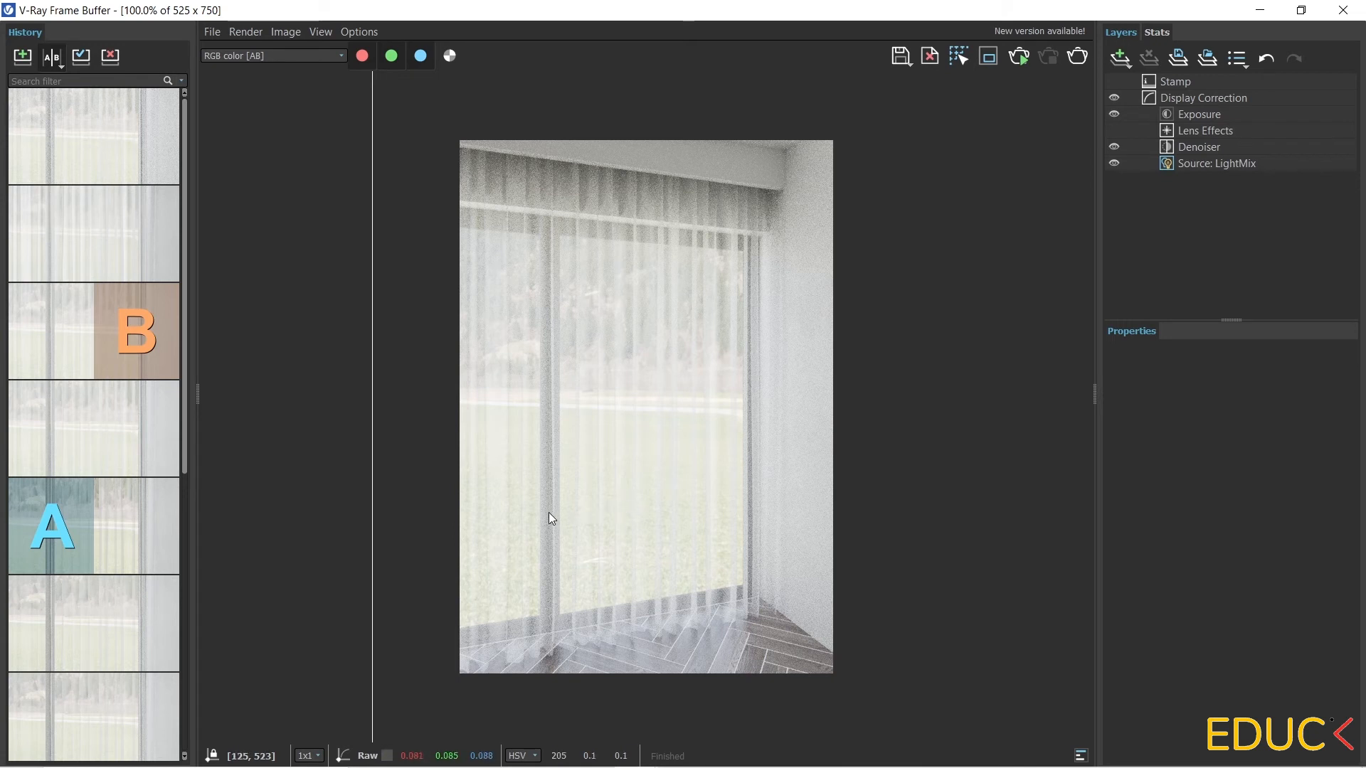
Compare the white-translucency render with two earlier renders from the history, and put the render window away
{"action": "left_click_drag", "start_coordinate": [374, 509], "coordinate": [642, 491]}
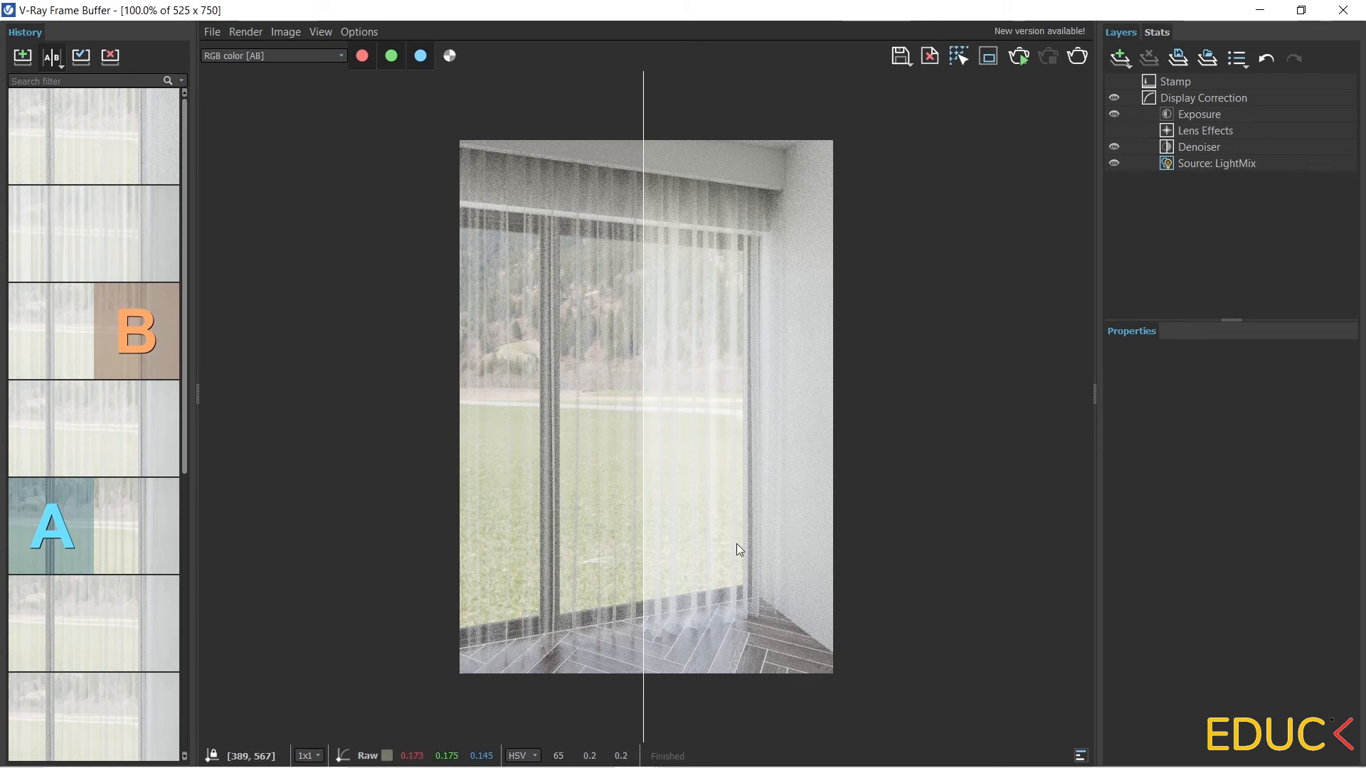
{"action": "left_click", "coordinate": [51, 427]}
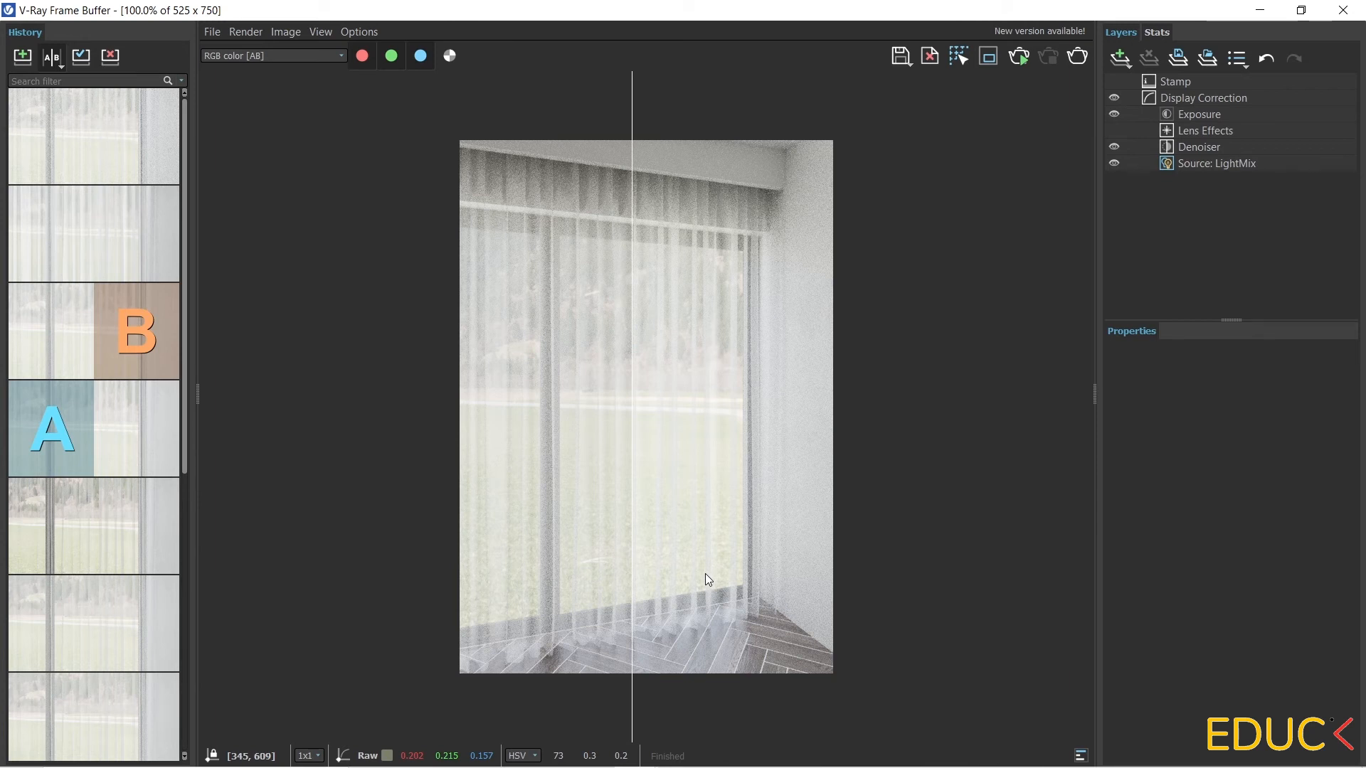
{"action": "left_click_drag", "start_coordinate": [633, 630], "coordinate": [437, 607]}
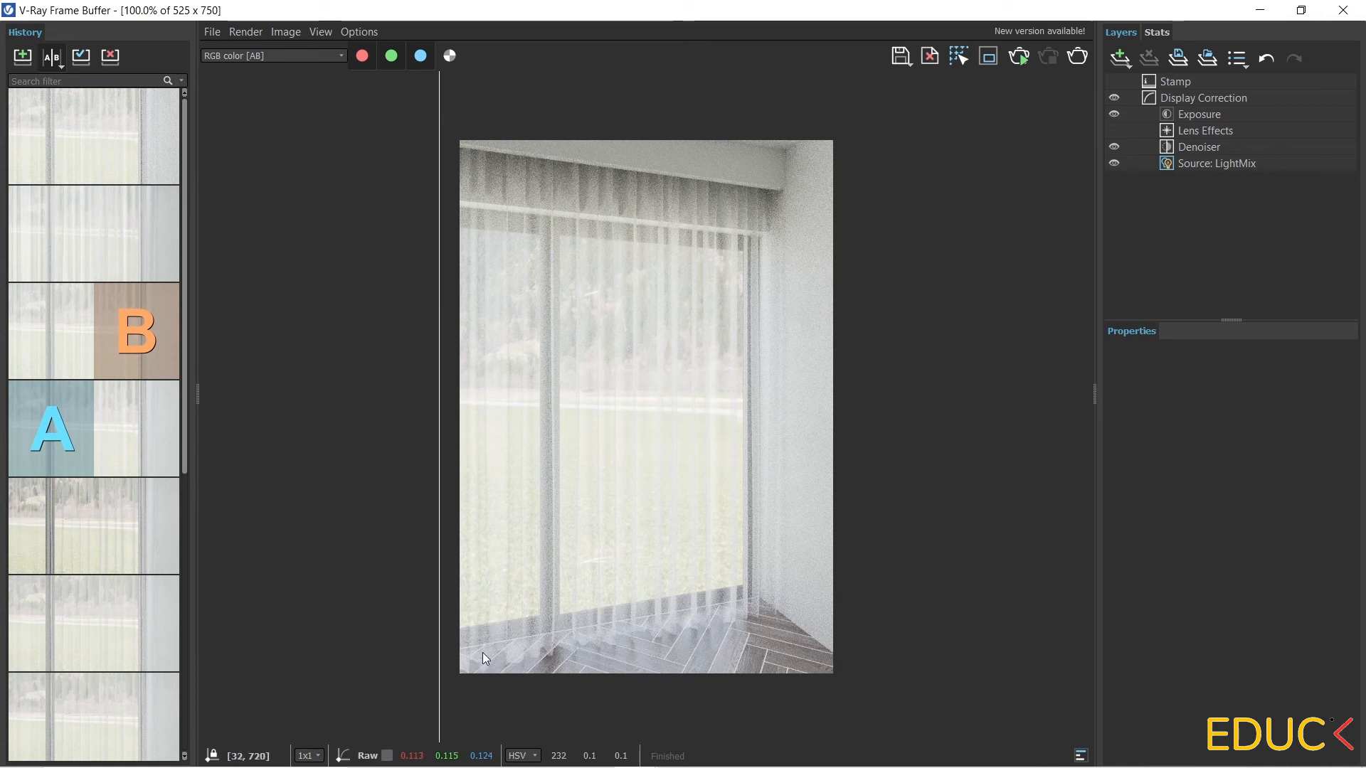
{"action": "left_click", "coordinate": [1261, 10]}
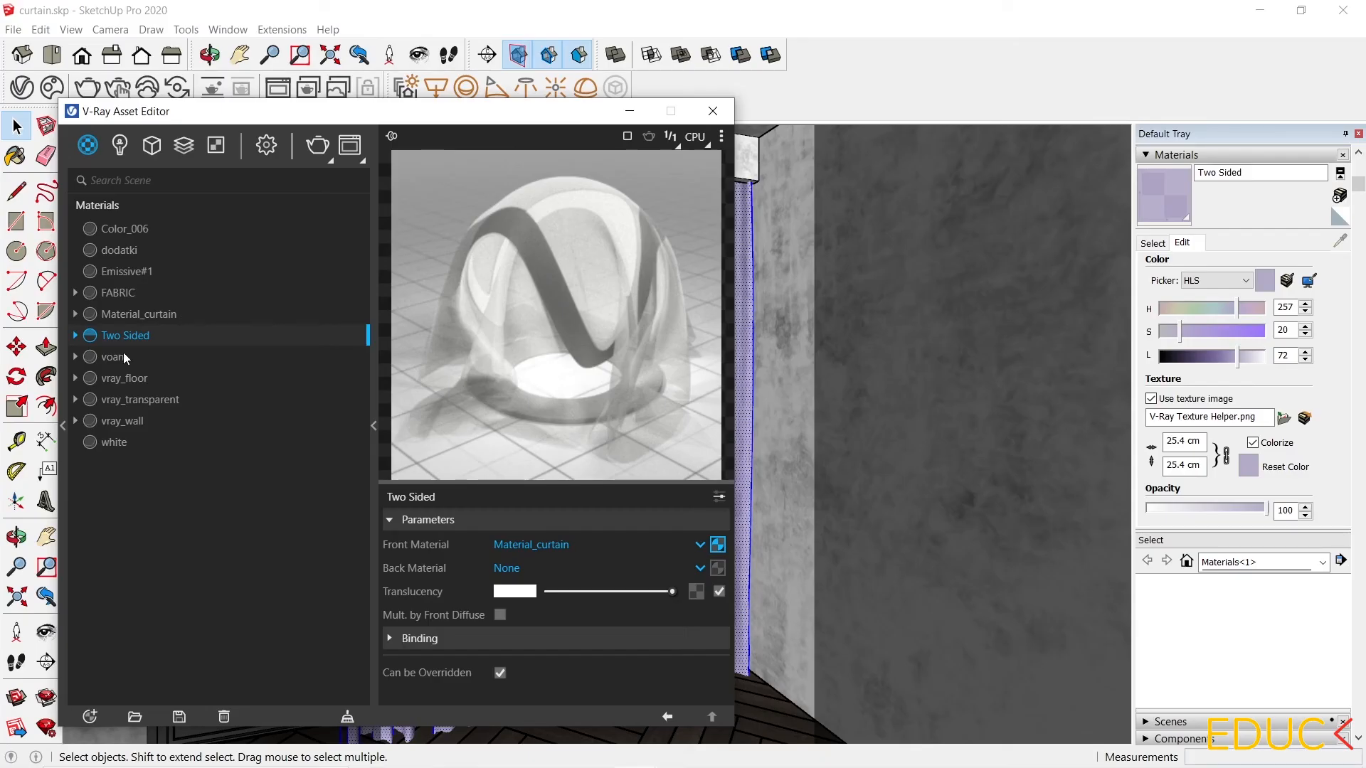
Lighten the Falloff map in Material_curtain's Opacity, setting Color A to light grey and Color B to nearly white
{"action": "left_click", "coordinate": [164, 315]}
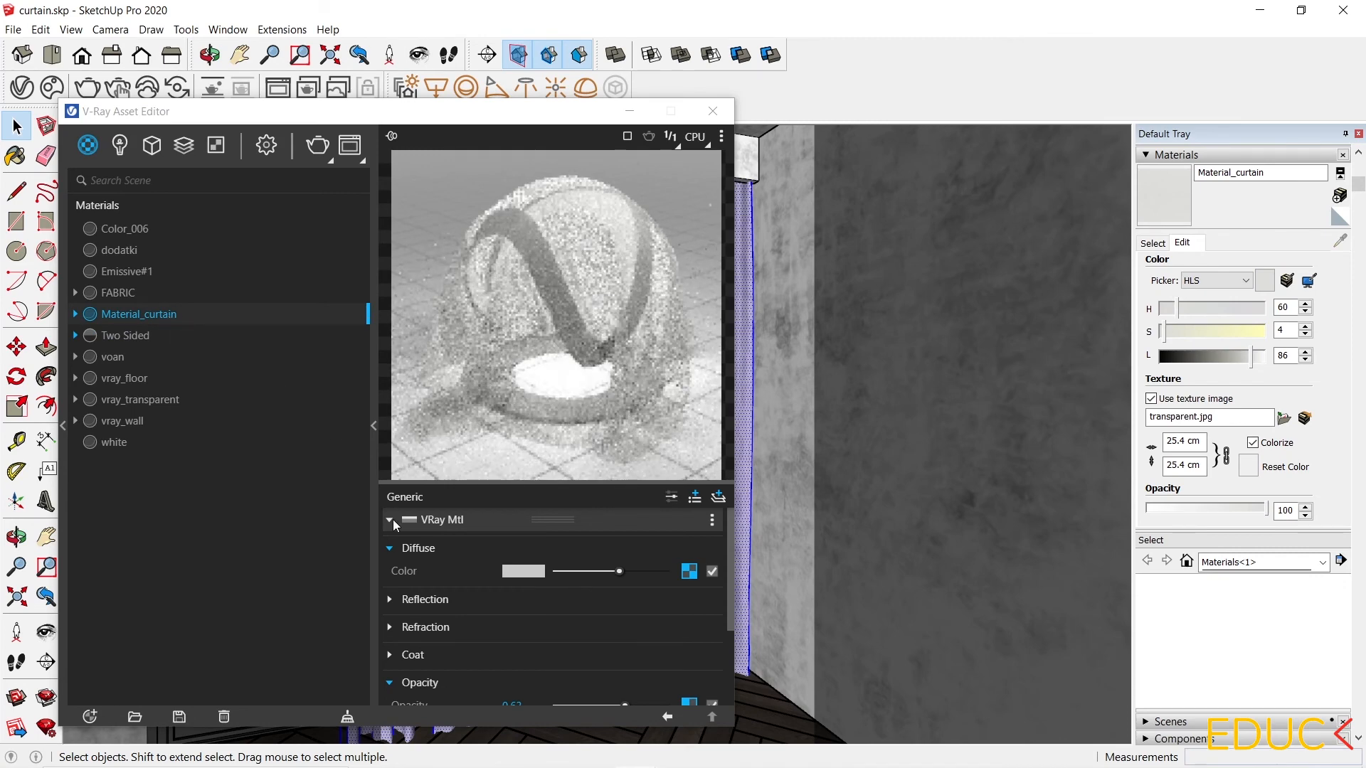
{"action": "scroll", "coordinate": [450, 600], "scroll_direction": "down", "scroll_amount": 2}
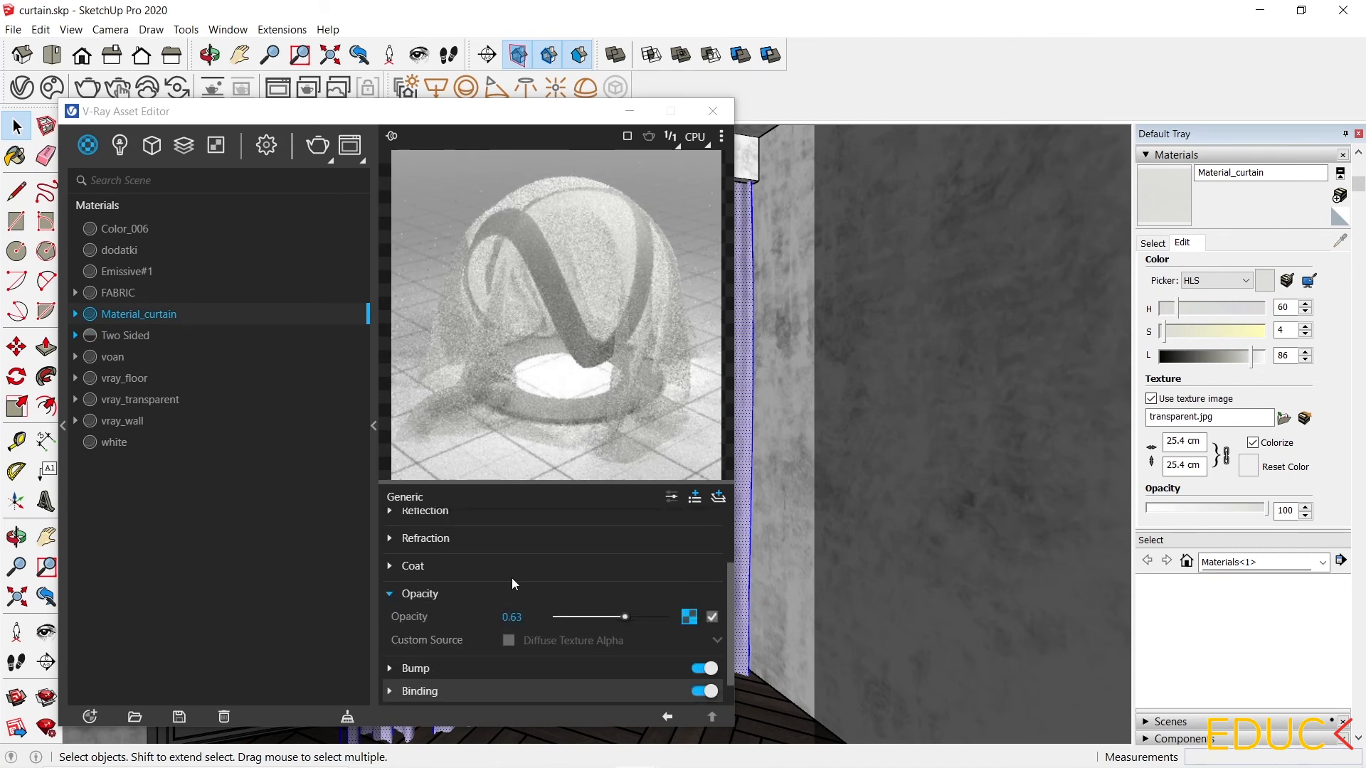
{"action": "left_click", "coordinate": [689, 617]}
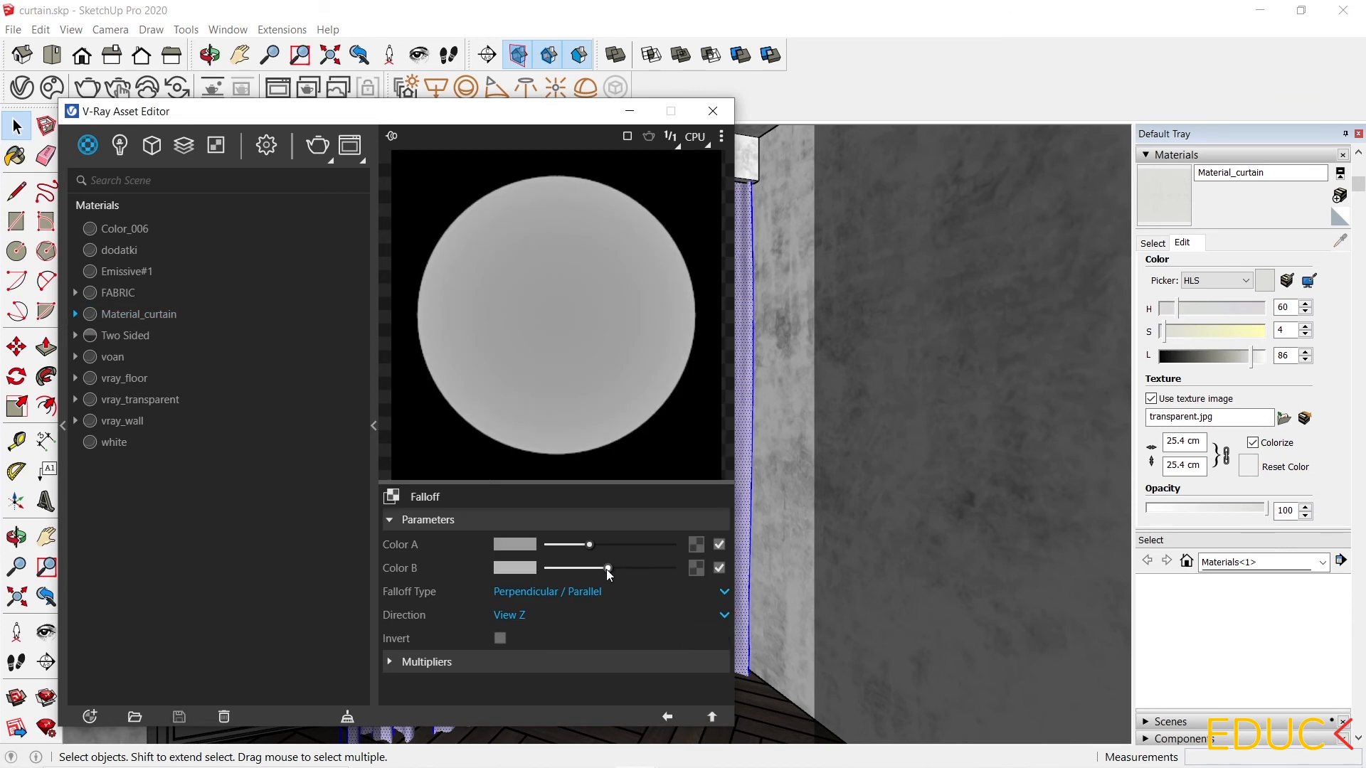
{"action": "mouse_move", "coordinate": [608, 569]}
{"action": "left_mouse_down"}
{"action": "mouse_move", "coordinate": [650, 569]}
{"action": "mouse_move", "coordinate": [604, 546]}
{"action": "mouse_move", "coordinate": [620, 546]}
{"action": "left_mouse_up"}
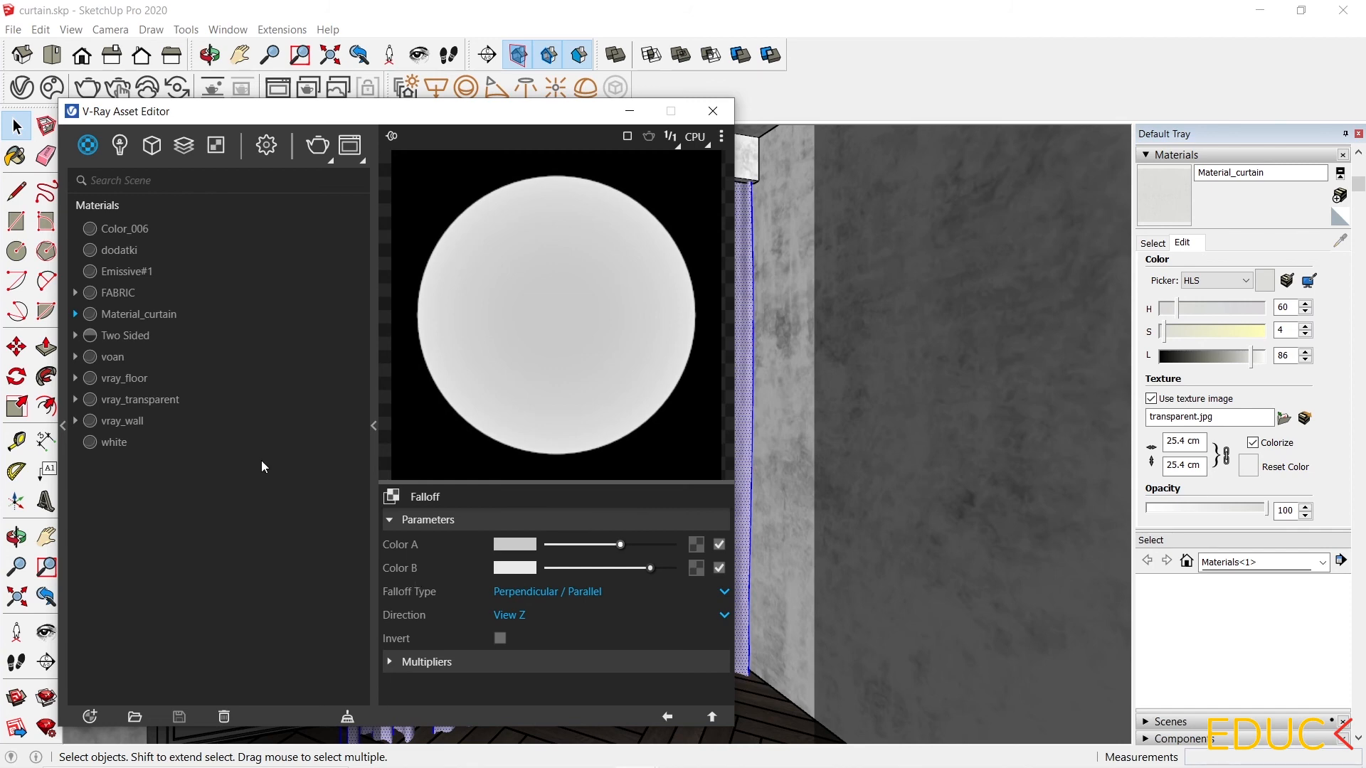
Lower the Two Sided material's Translucency to a medium grey, render the scene and inspect the curtain with the comparison divider
{"action": "left_click", "coordinate": [128, 335]}
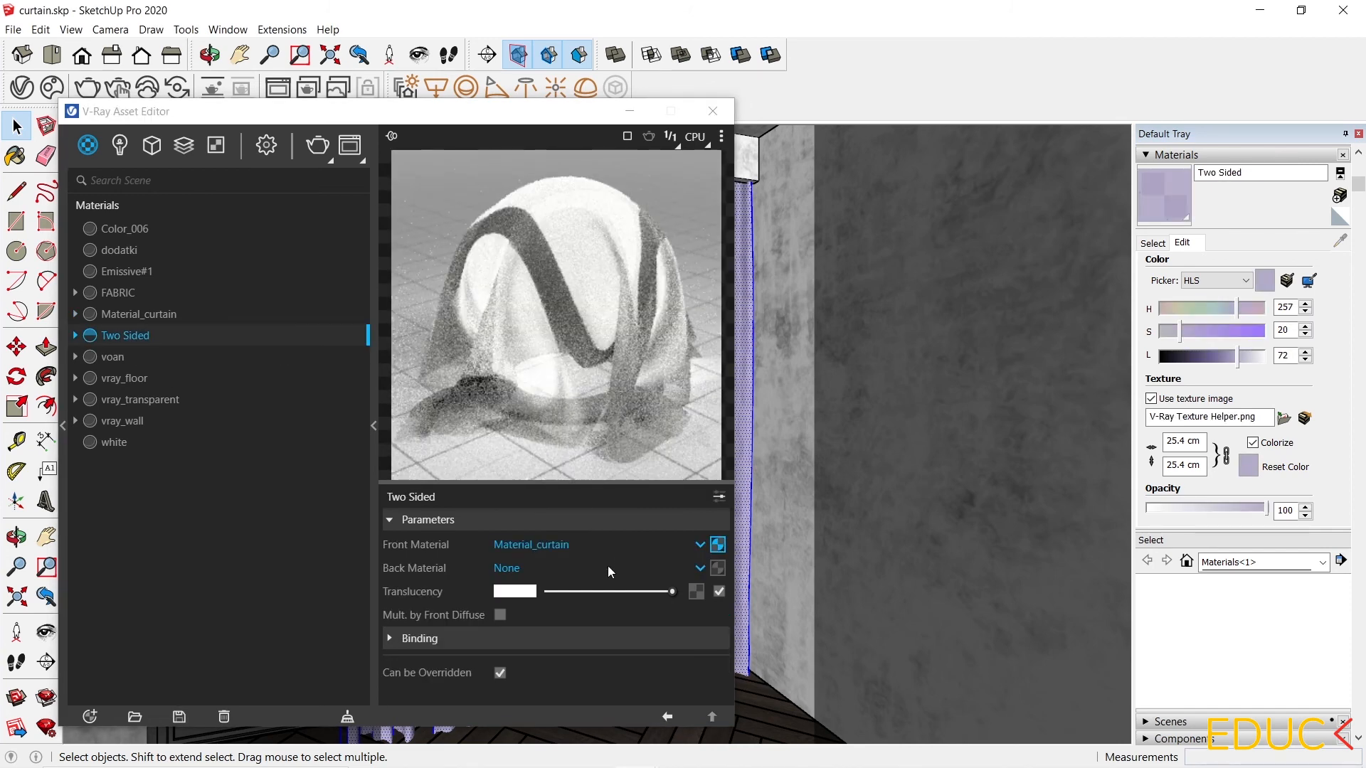
{"action": "left_click_drag", "start_coordinate": [610, 591], "coordinate": [602, 590]}
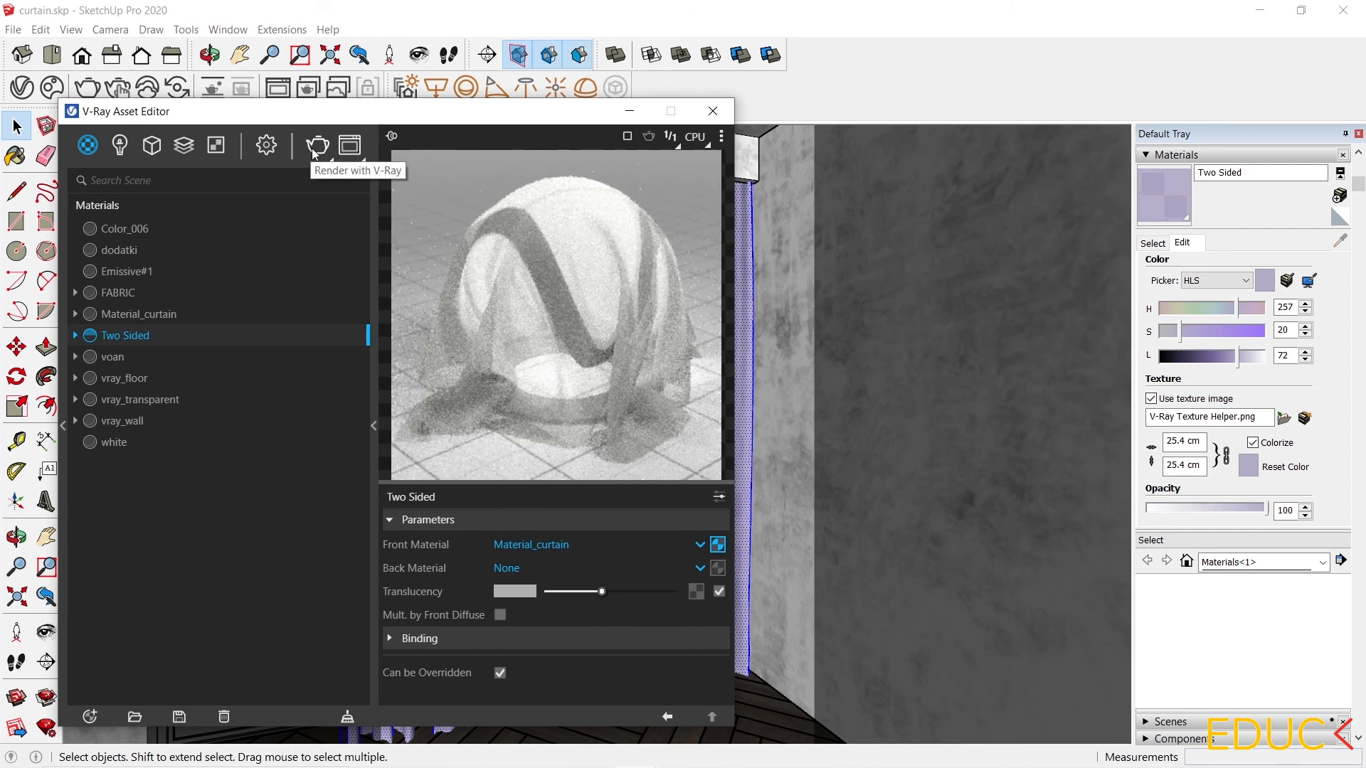
{"action": "left_click", "coordinate": [349, 145]}
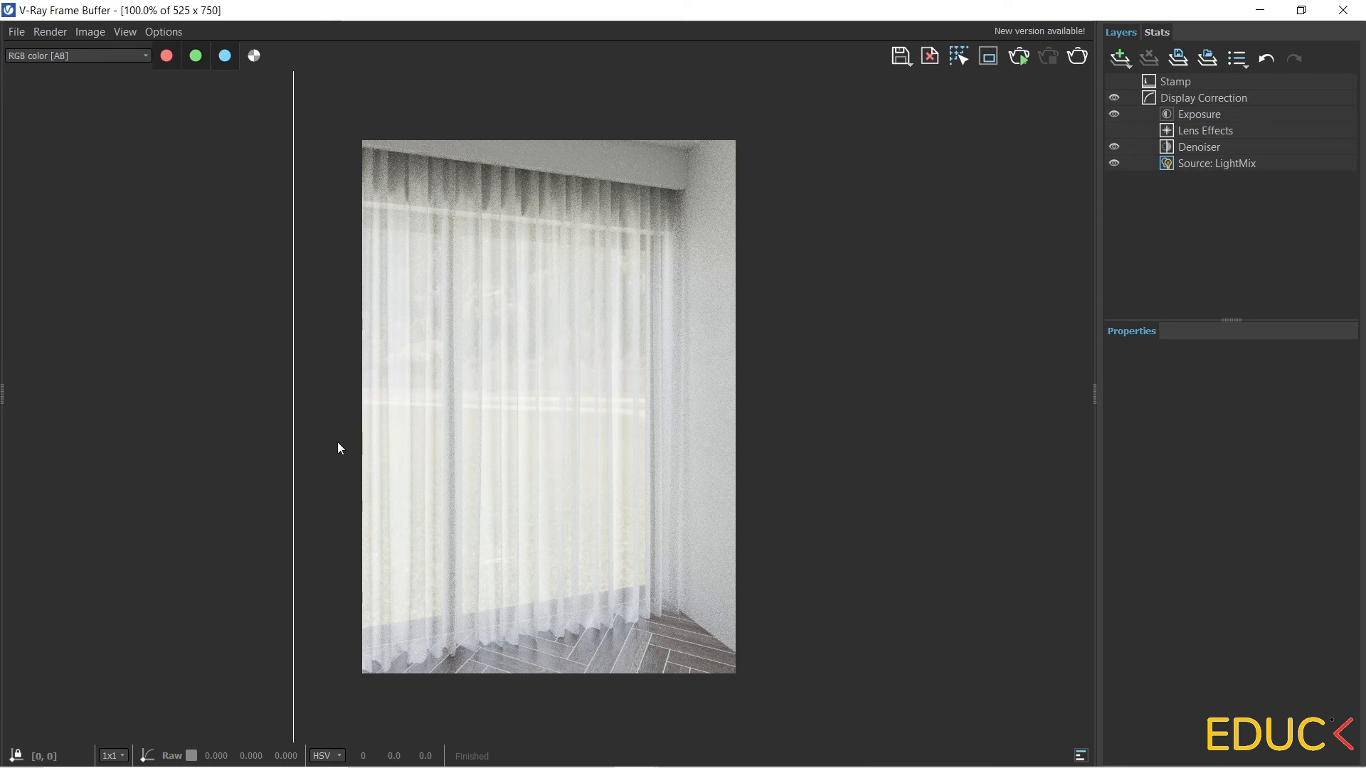
{"action": "left_click_drag", "start_coordinate": [296, 446], "coordinate": [336, 471]}
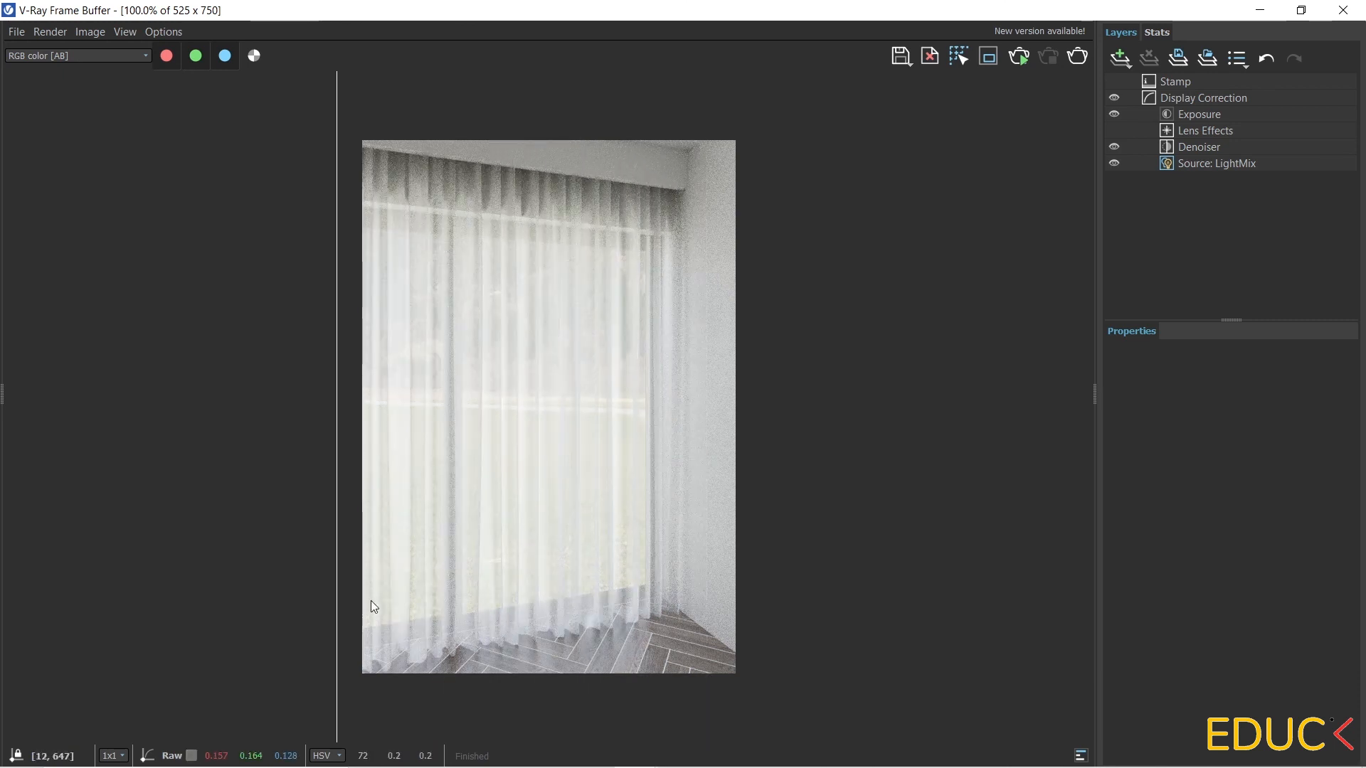